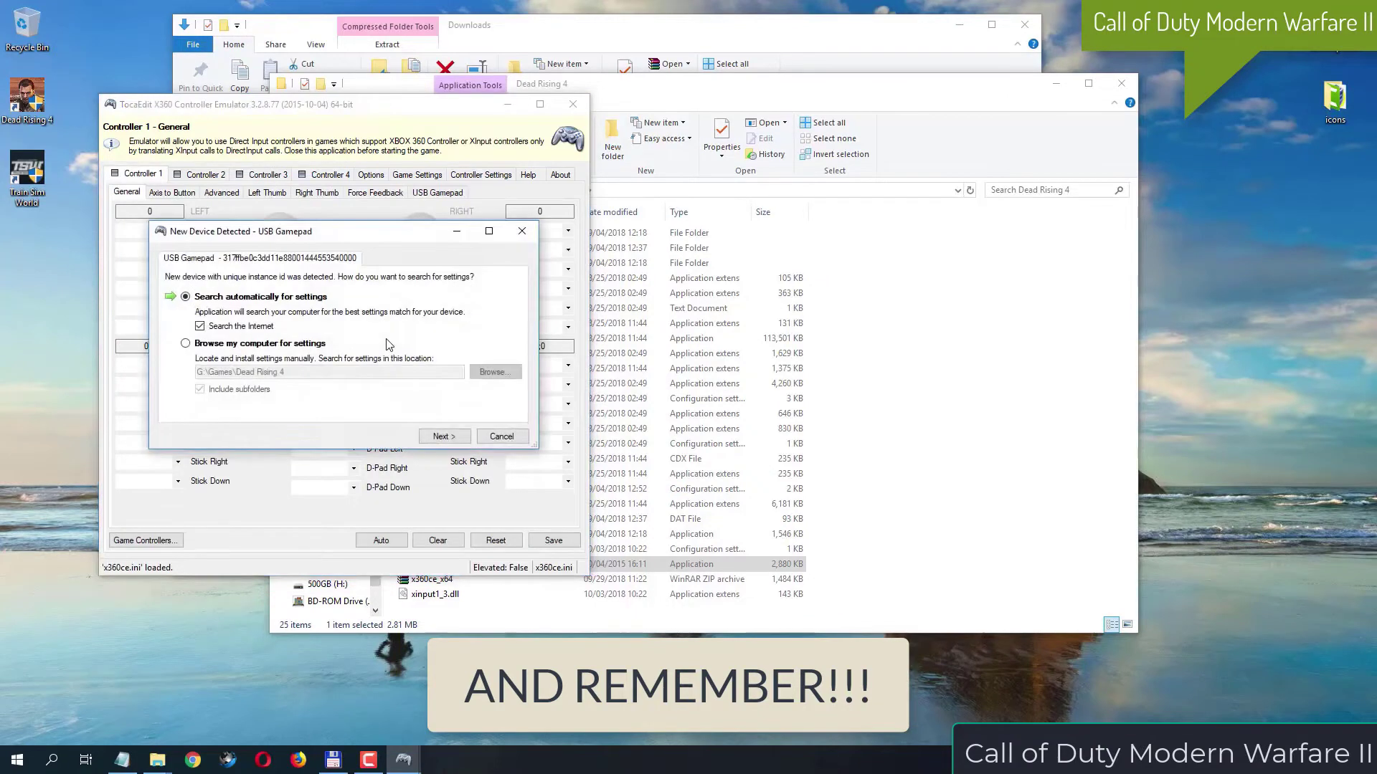
# Search automatically for USB Gamepad settings, create a permanent rule allowing the emulator's network traffic, and finish loading the settings
pyautogui.click(458, 439)
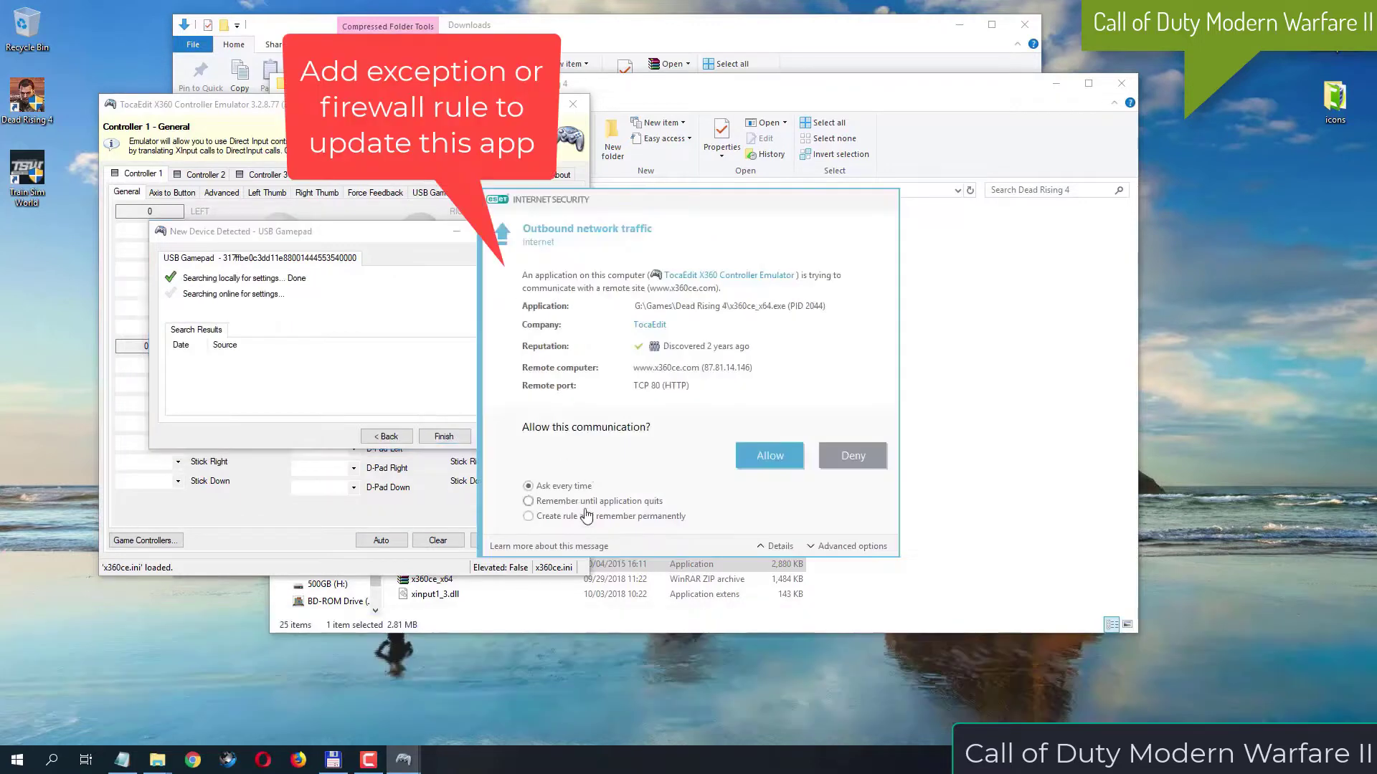
pyautogui.click(585, 516)
pyautogui.click(766, 457)
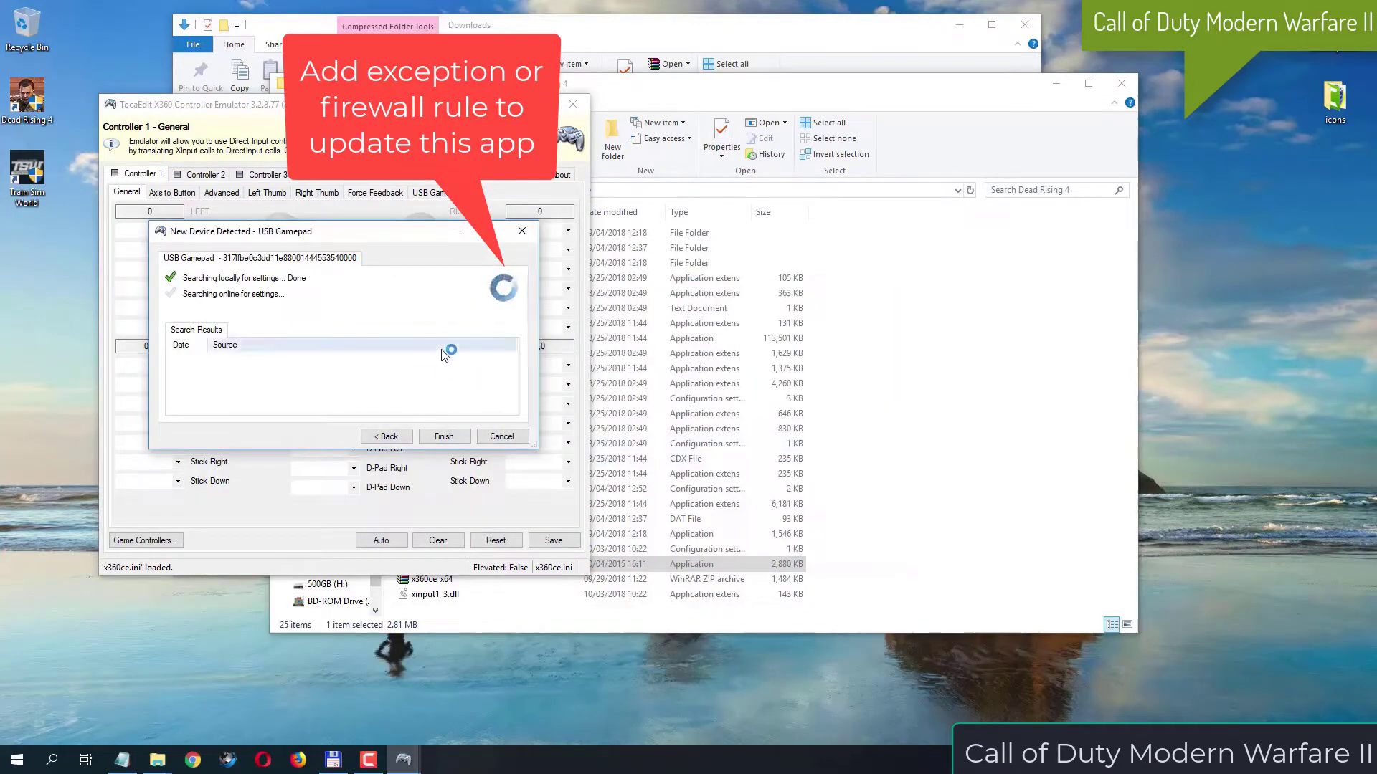
pyautogui.click(456, 440)
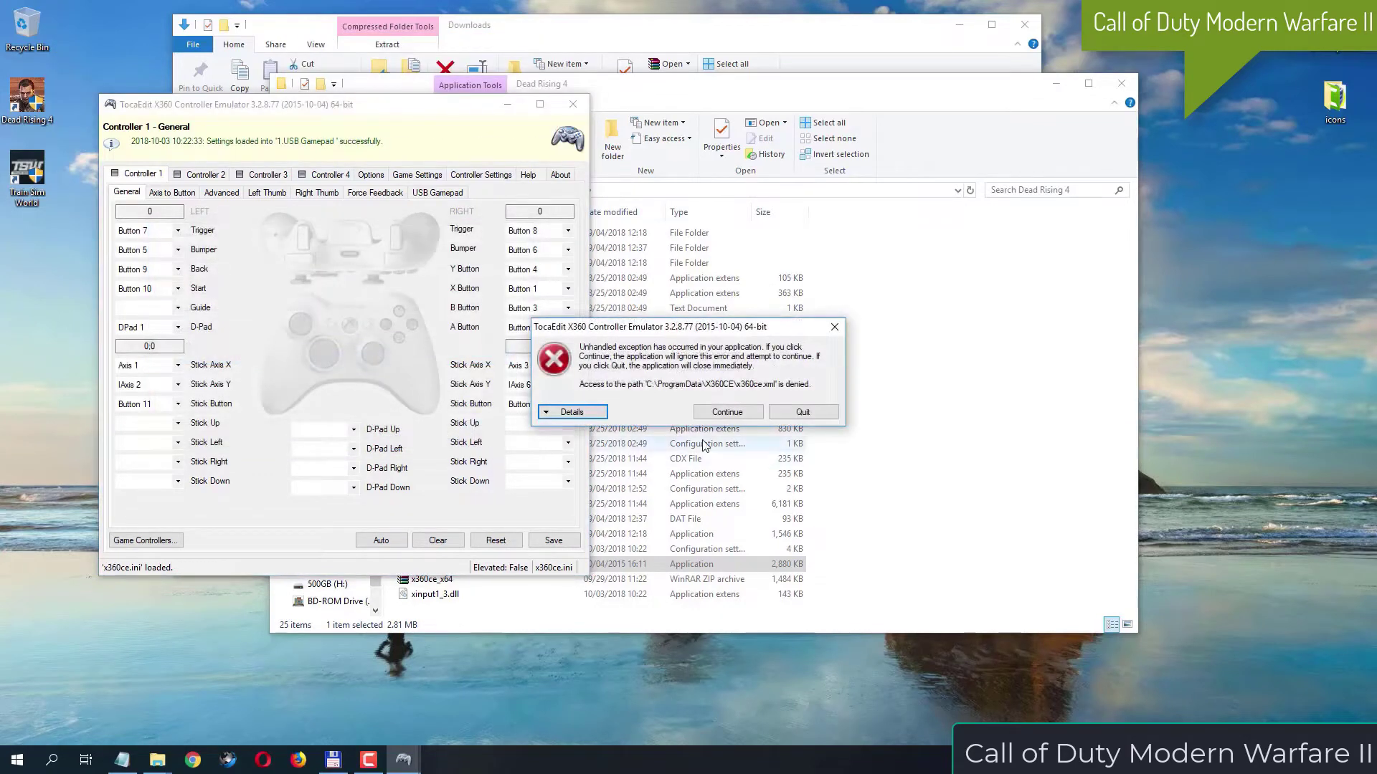
pyautogui.click(736, 414)
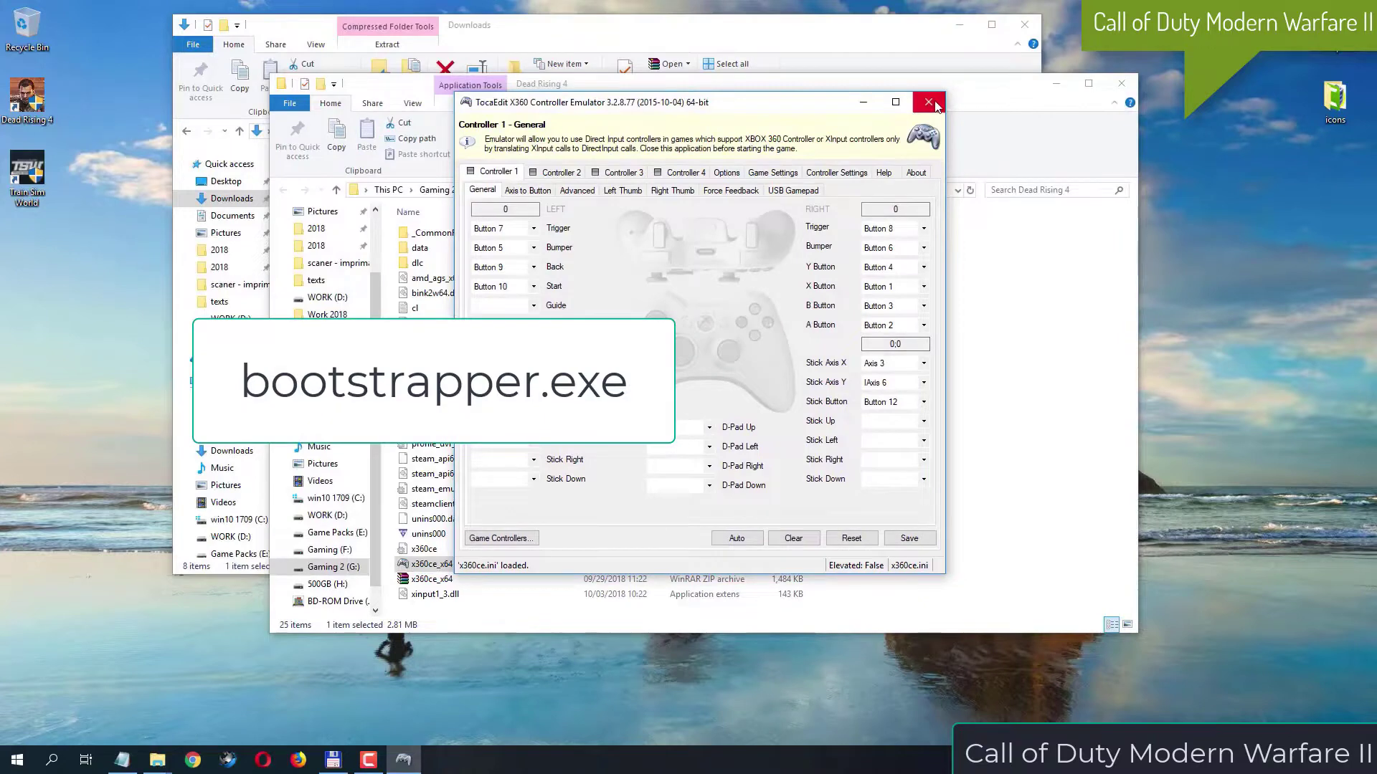
# Try to save the loaded Controller 1 mapping, then close the emulator
pyautogui.click(910, 537)
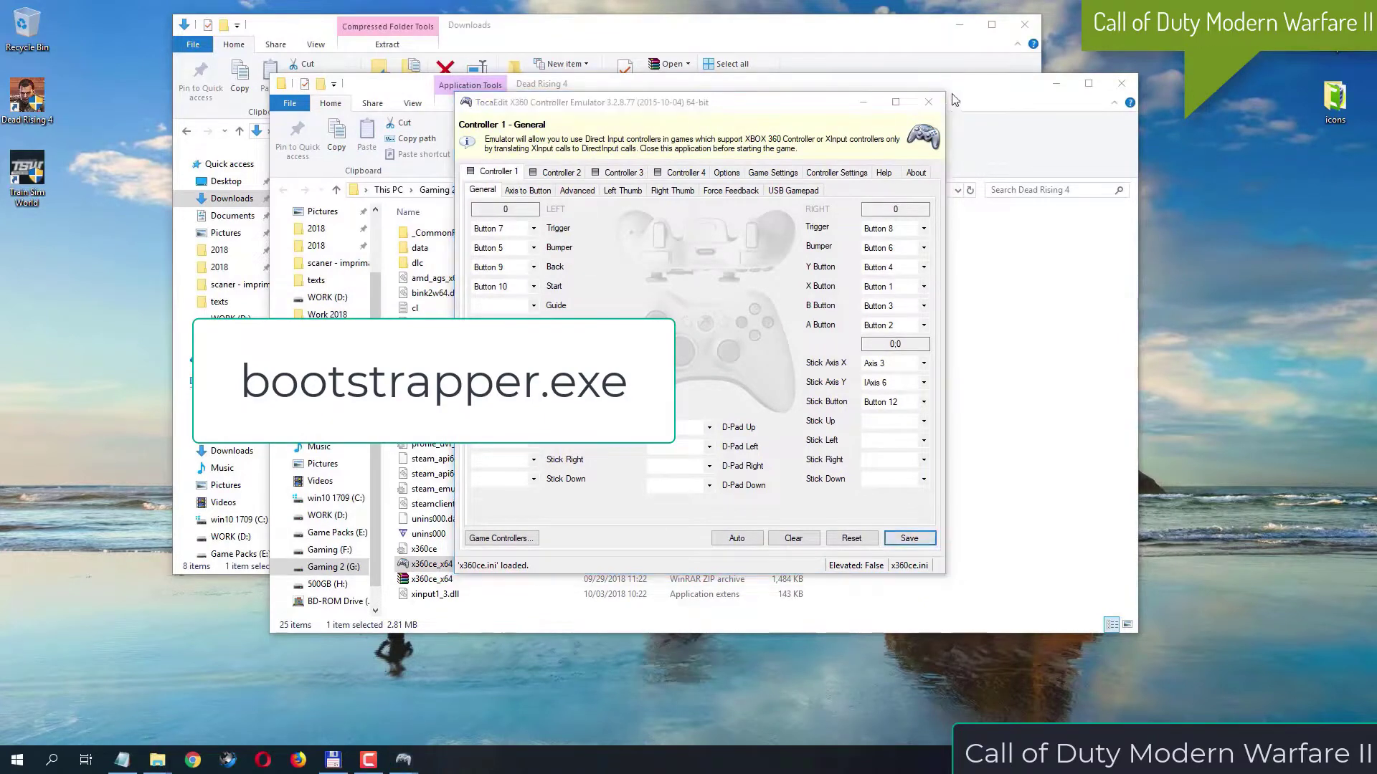
pyautogui.click(727, 412)
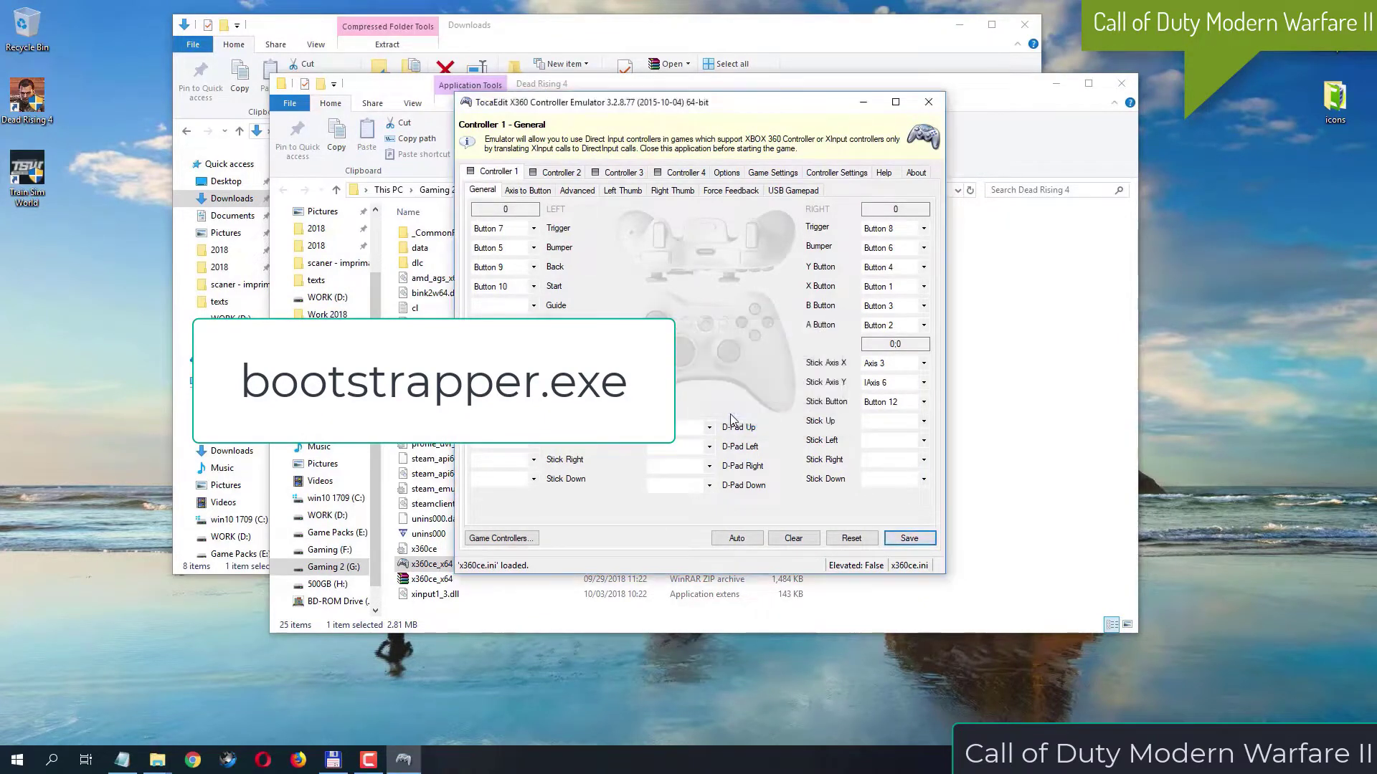
pyautogui.click(928, 103)
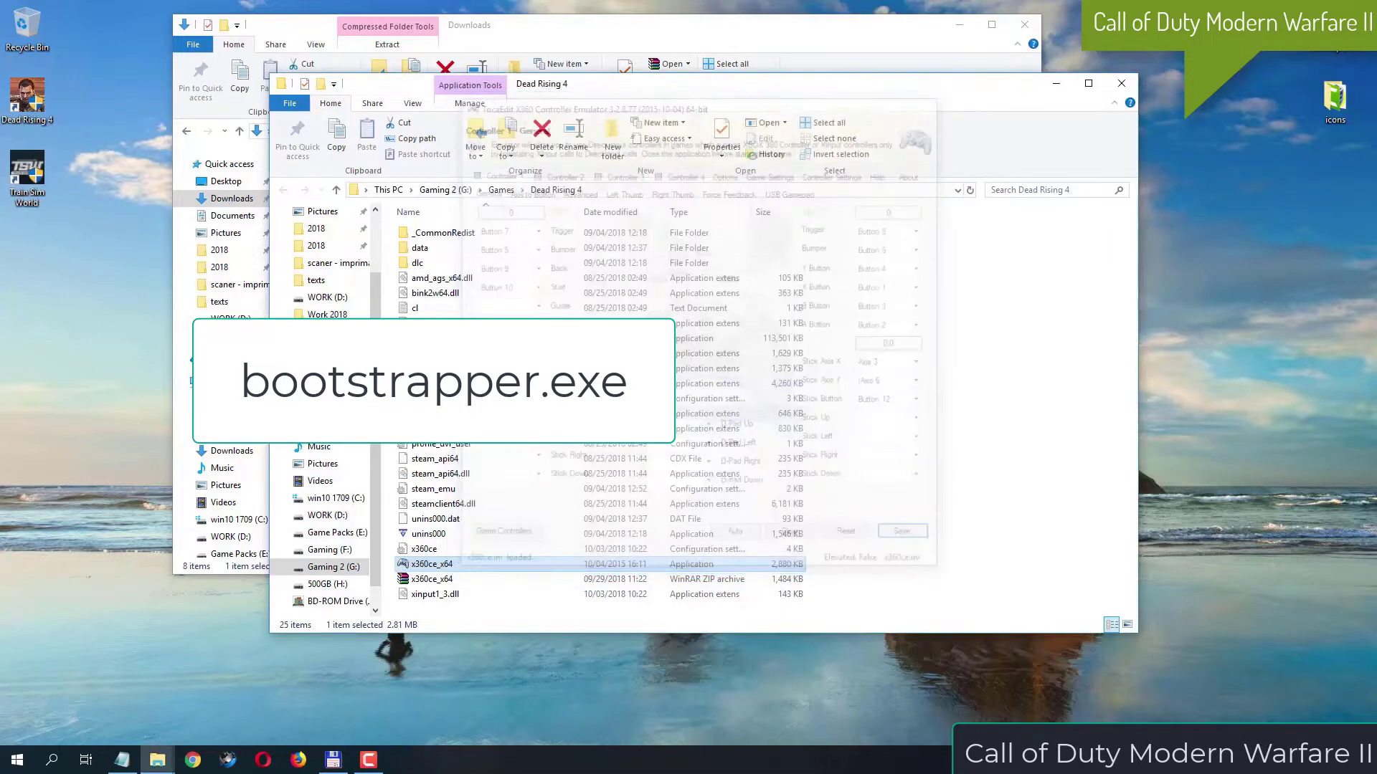
# Run x360ce_x64 from the Dead Rising 4 folder as administrator
pyautogui.rightClick(450, 565)
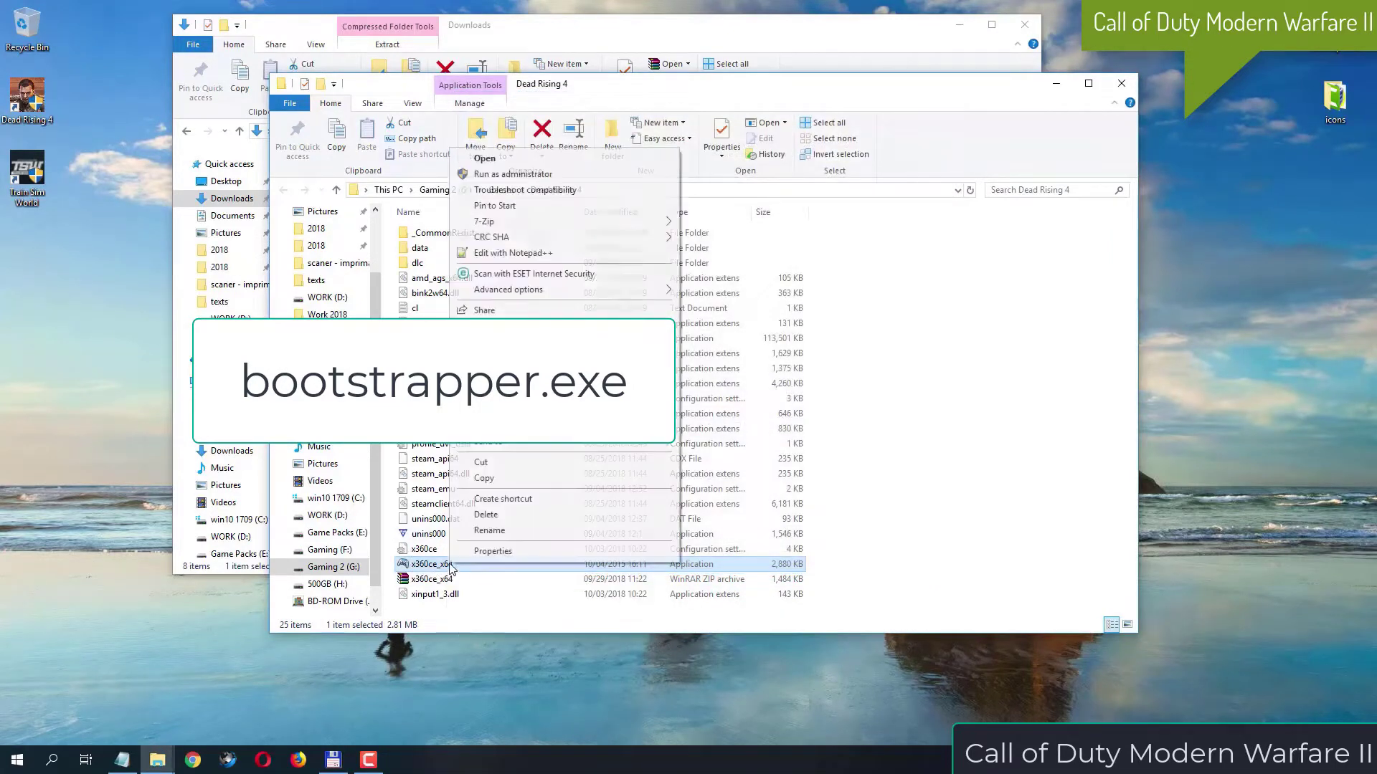
pyautogui.click(549, 174)
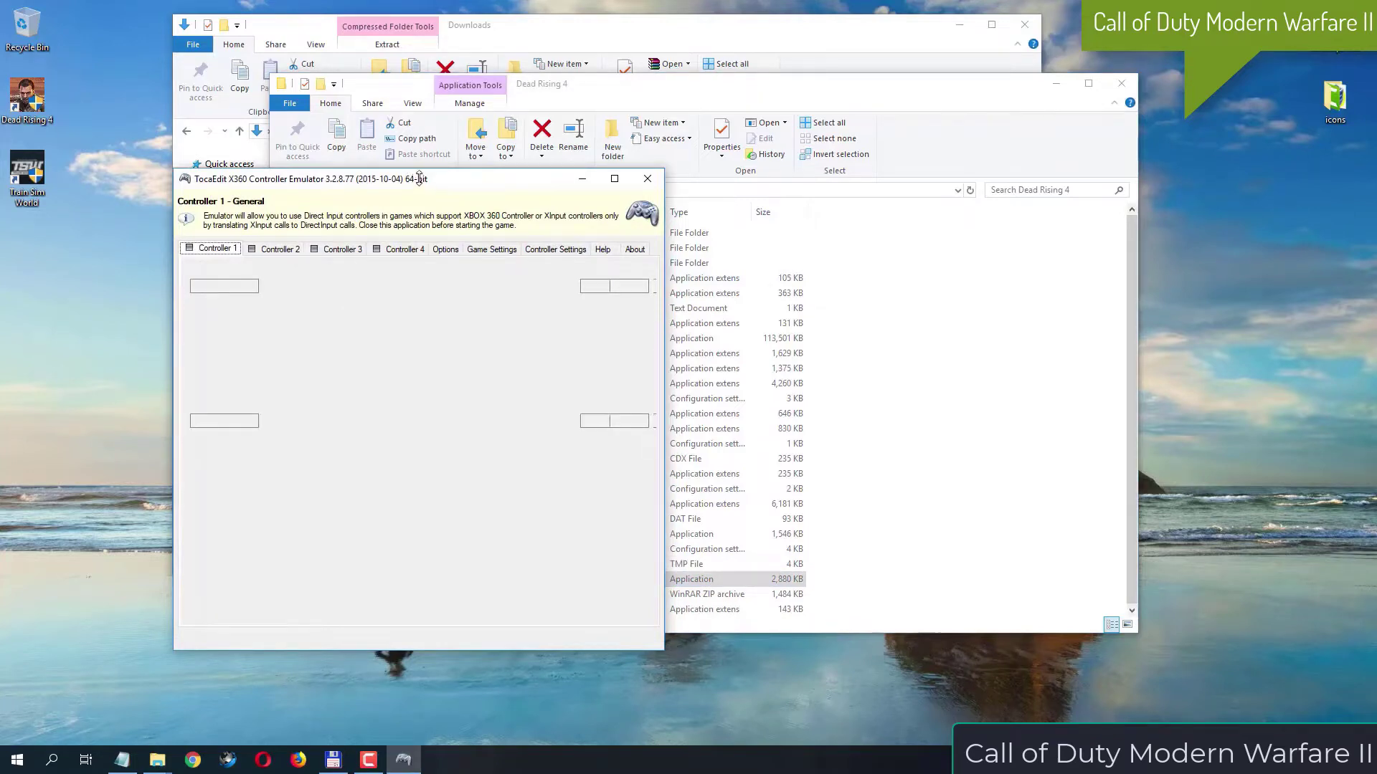
pyautogui.moveTo(420, 188); pyautogui.dragTo(613, 168)
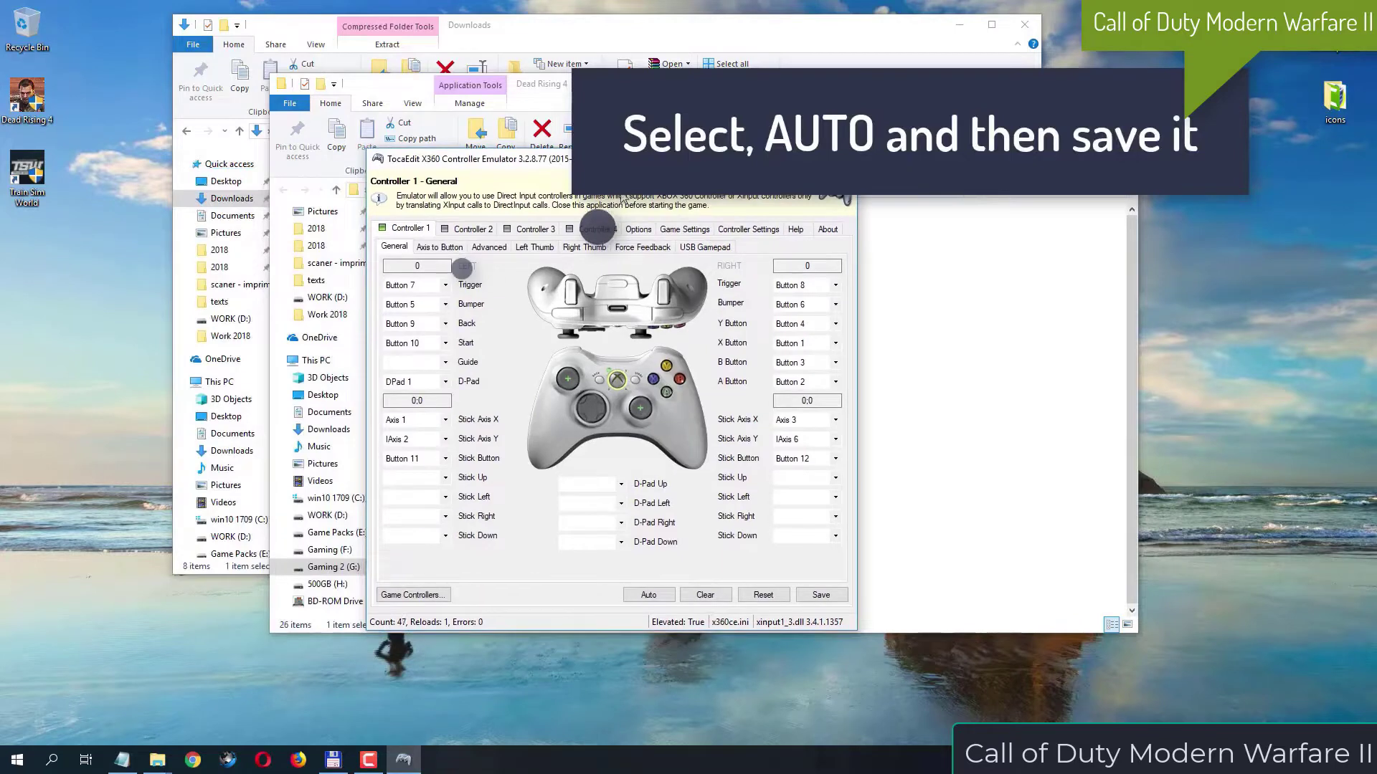
# Map Controller 1 automatically, save the settings and close the emulator
pyautogui.click(649, 595)
pyautogui.click(637, 422)
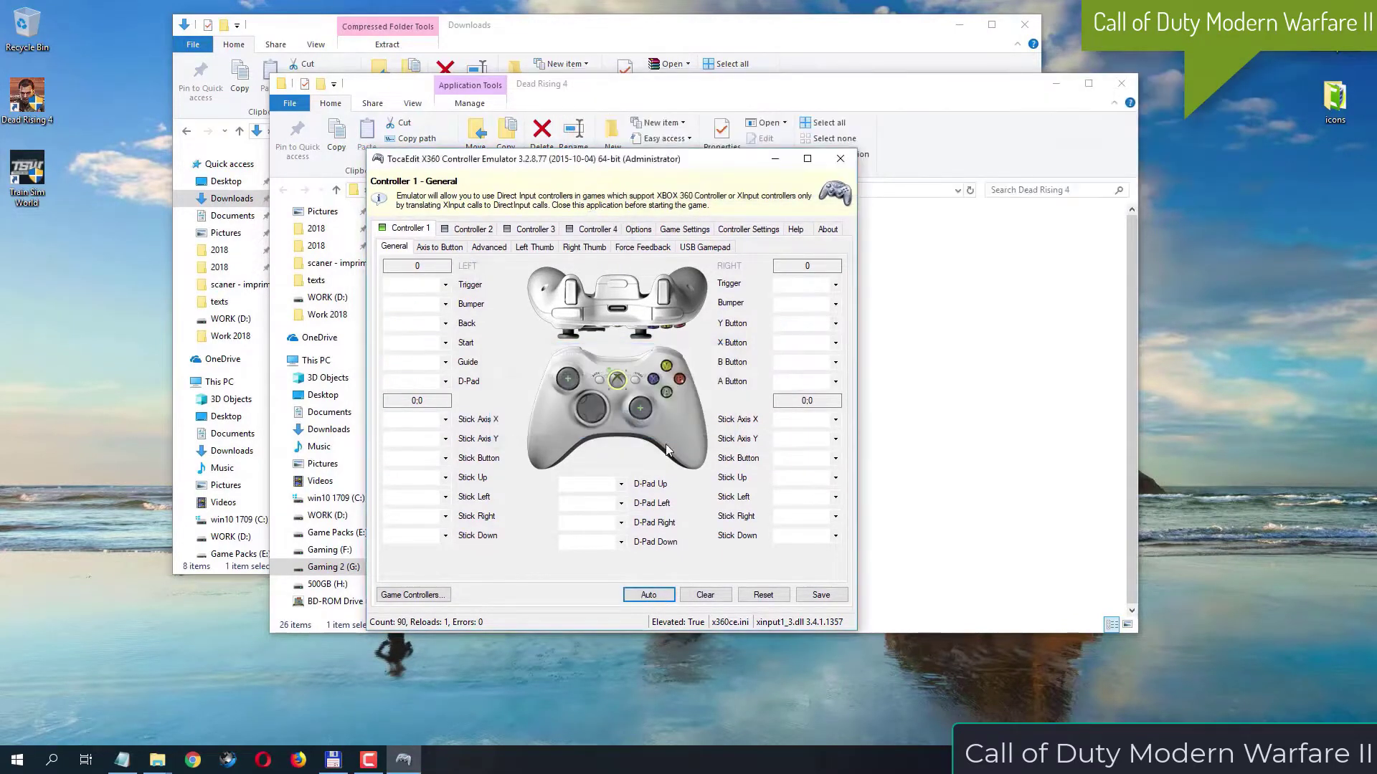
pyautogui.click(834, 598)
pyautogui.click(850, 165)
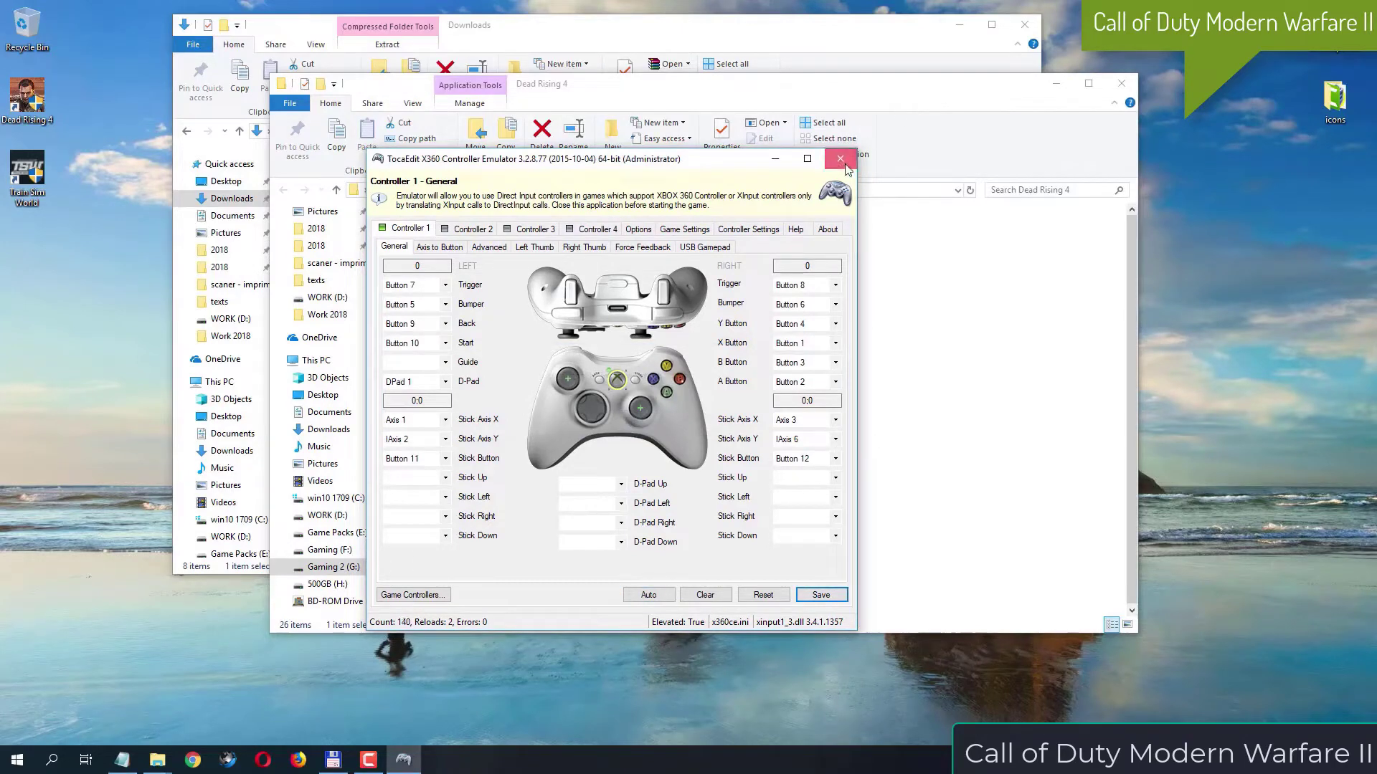
# Restart x360ce_x64 as administrator from the folder containing the game executable
pyautogui.click(509, 340)
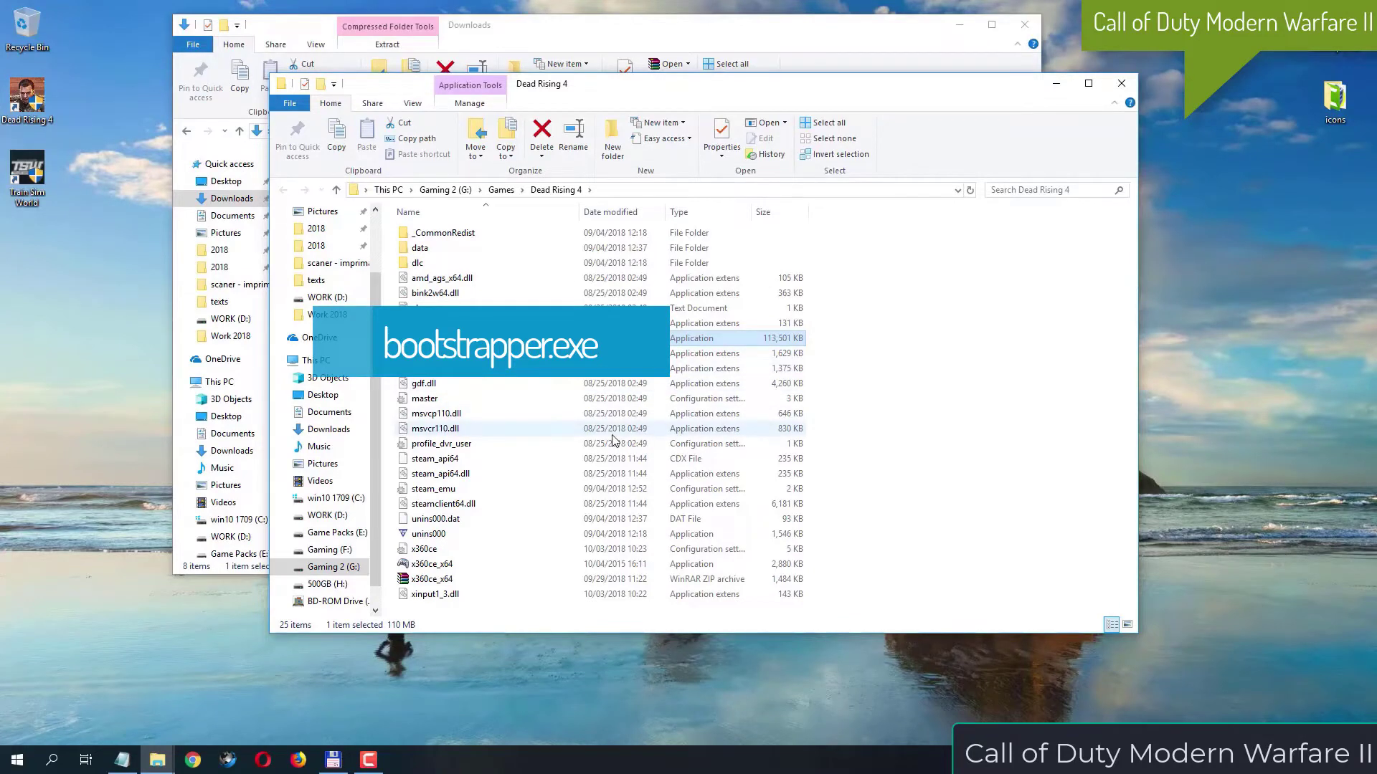
pyautogui.click(499, 566)
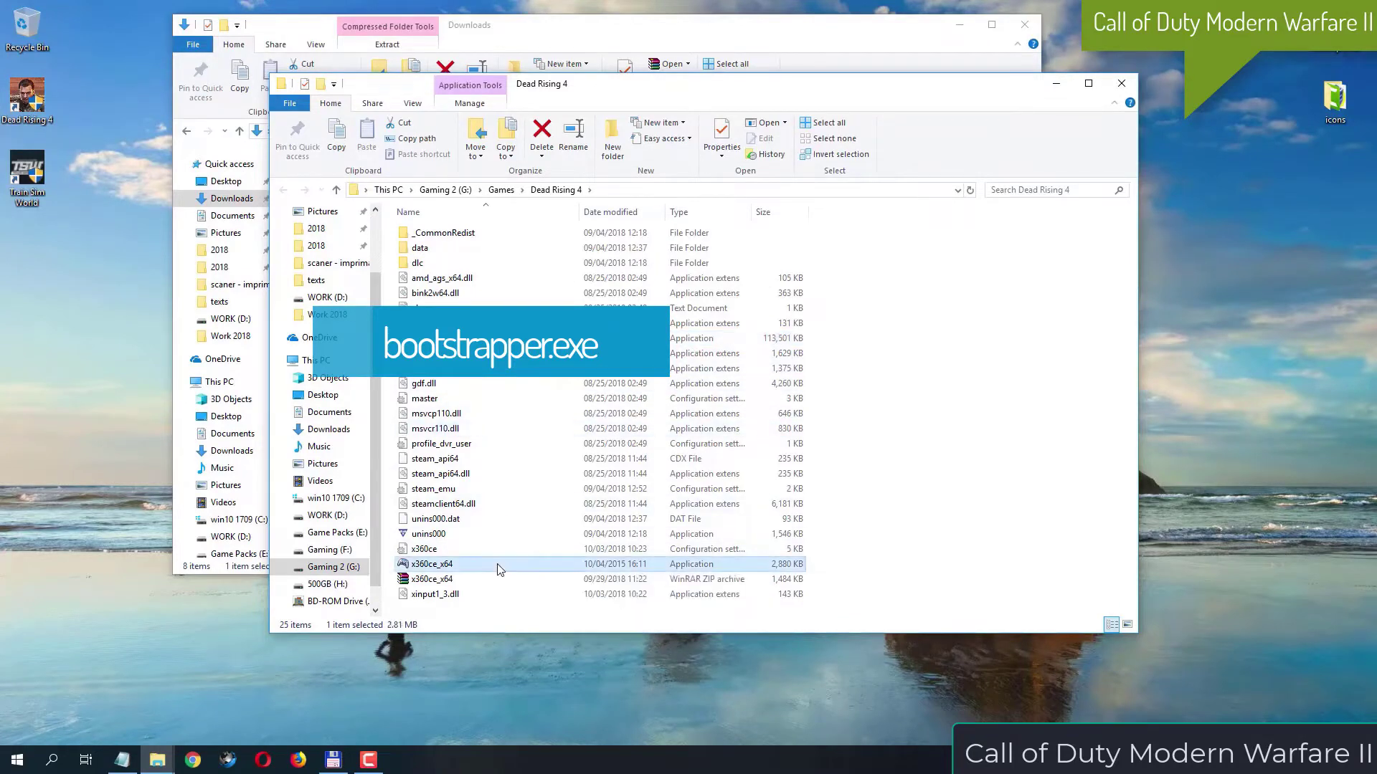
pyautogui.rightClick(496, 563)
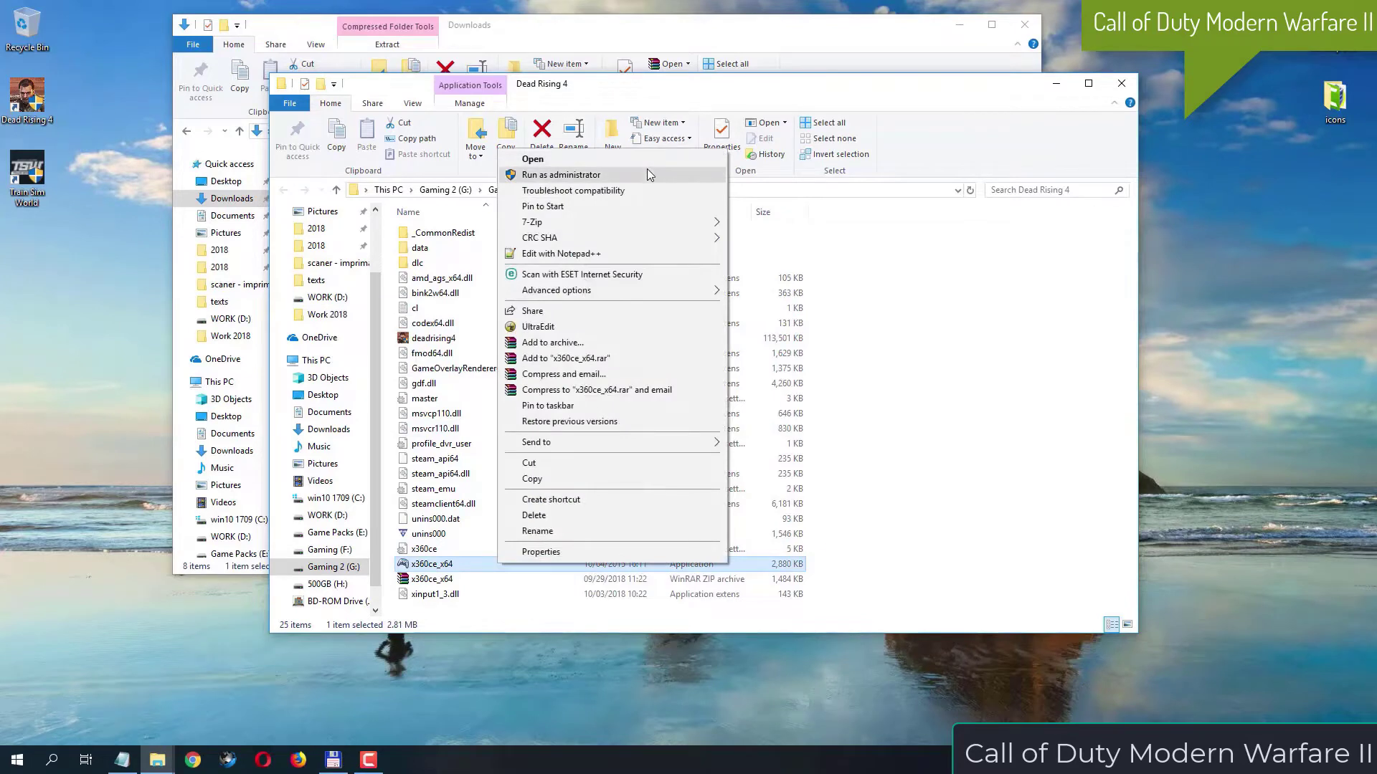
pyautogui.click(647, 174)
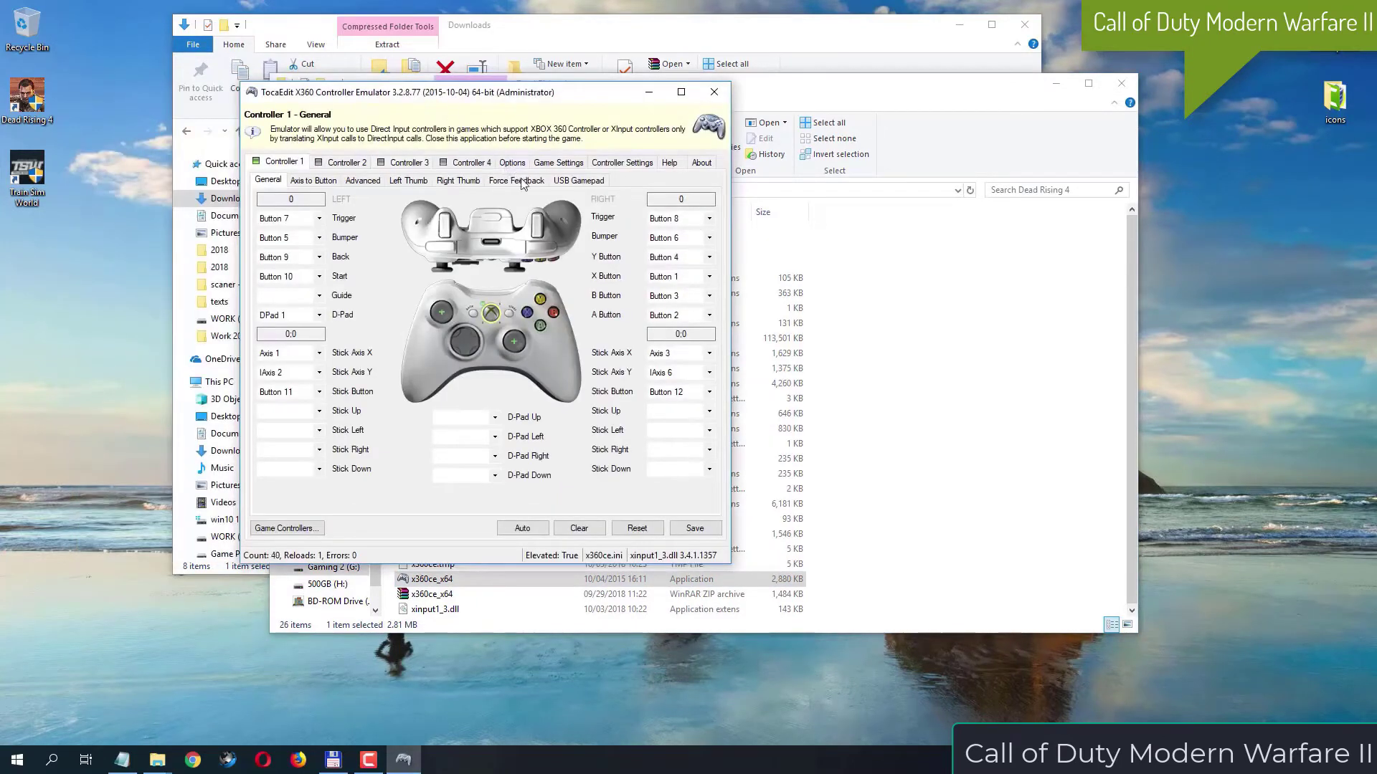
# Enable the DI hook mask option for x360ce_x64.exe in Game Settings
pyautogui.click(570, 165)
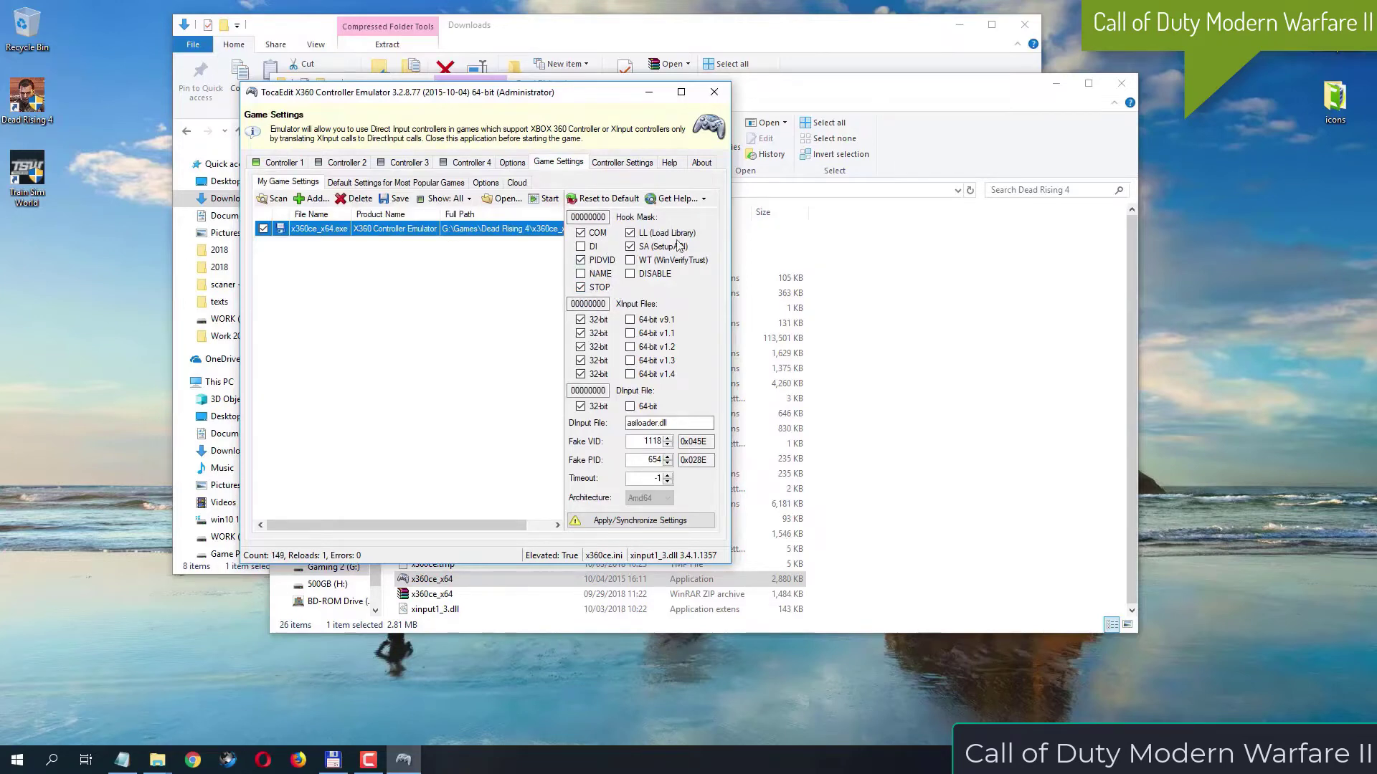
pyautogui.click(590, 248)
pyautogui.click(592, 251)
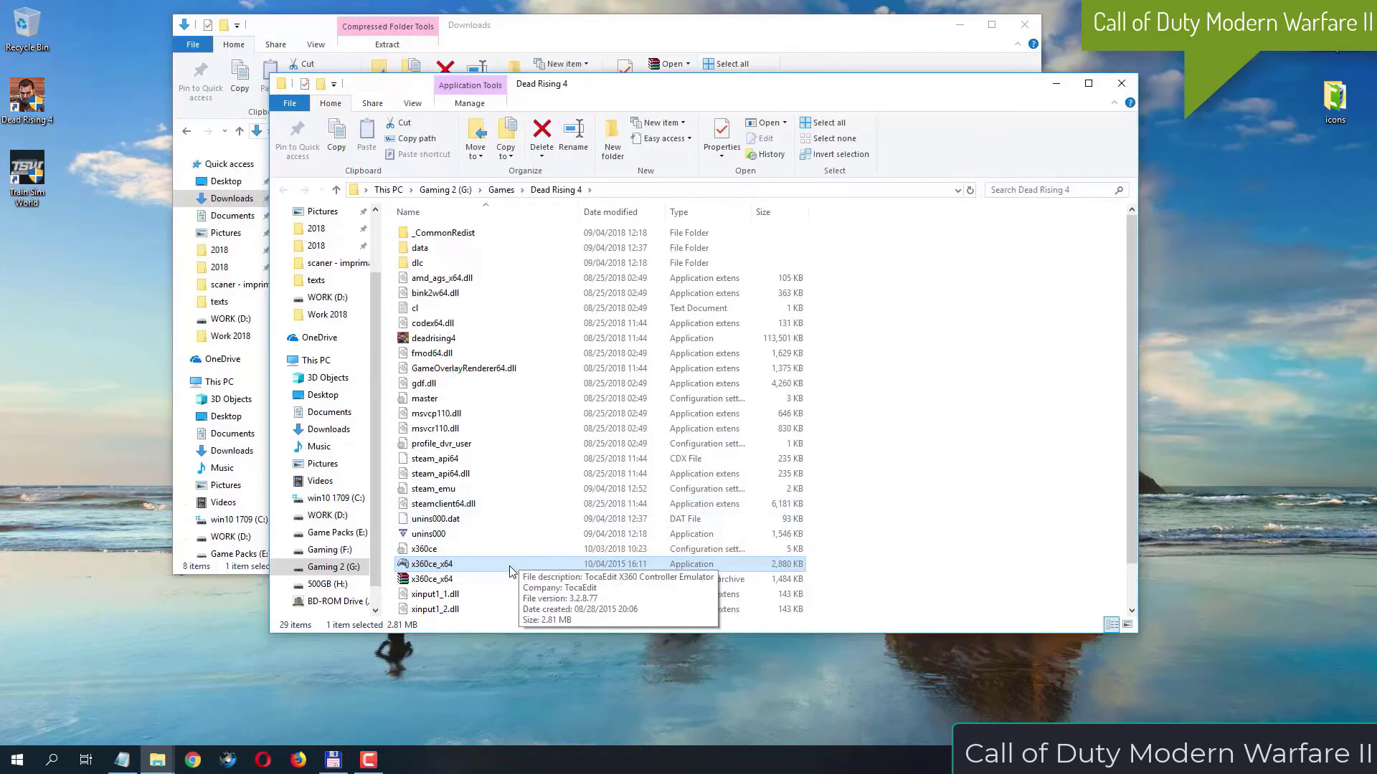
# Run x360ce_x64 as administrator again and open its Game Settings
pyautogui.rightClick(510, 568)
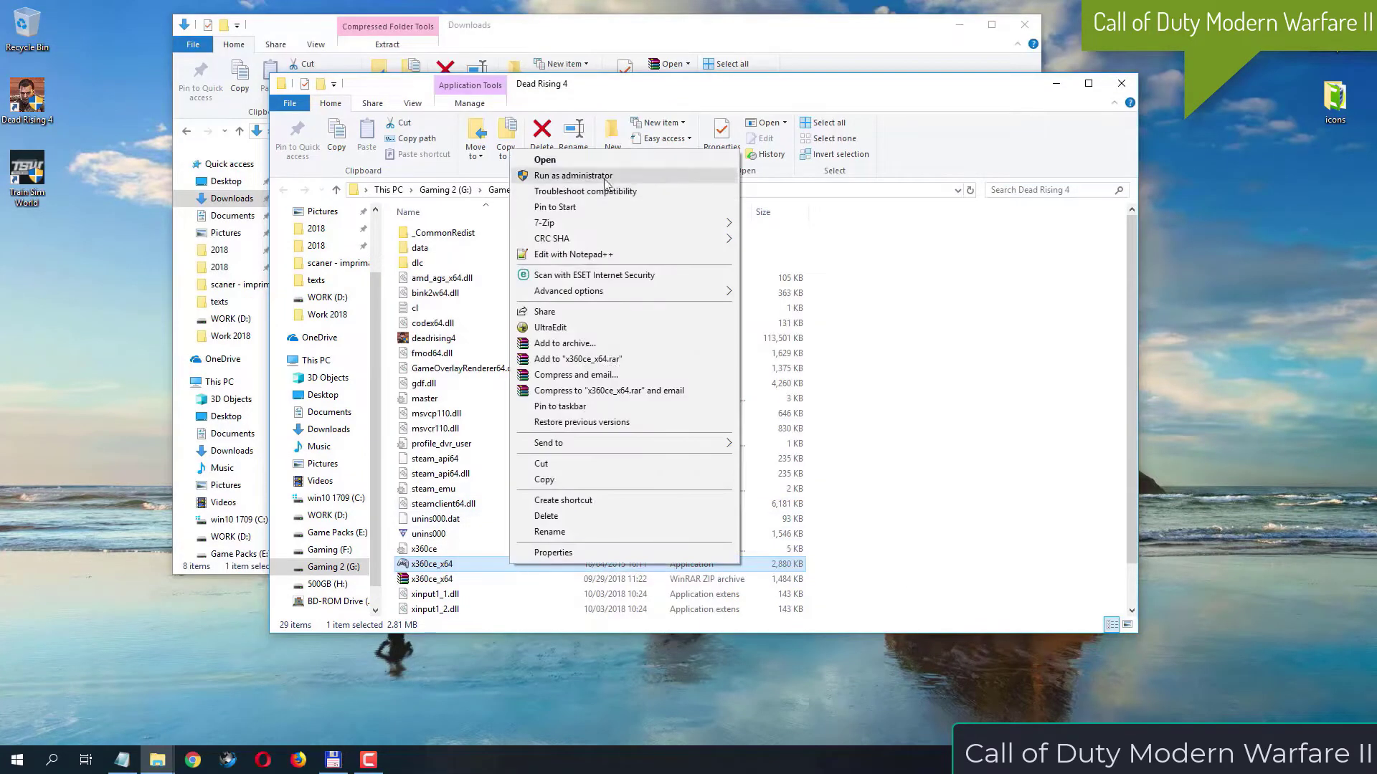
pyautogui.click(606, 178)
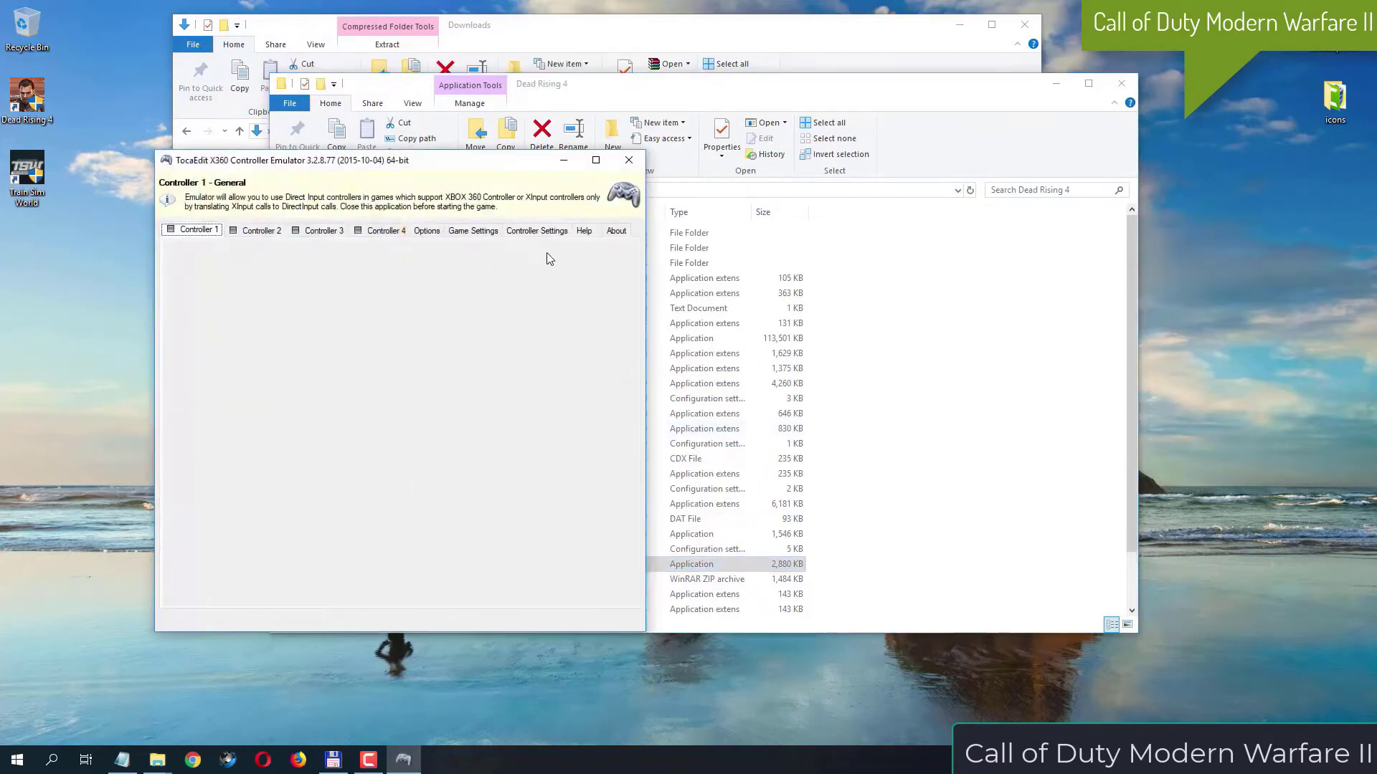
pyautogui.click(493, 233)
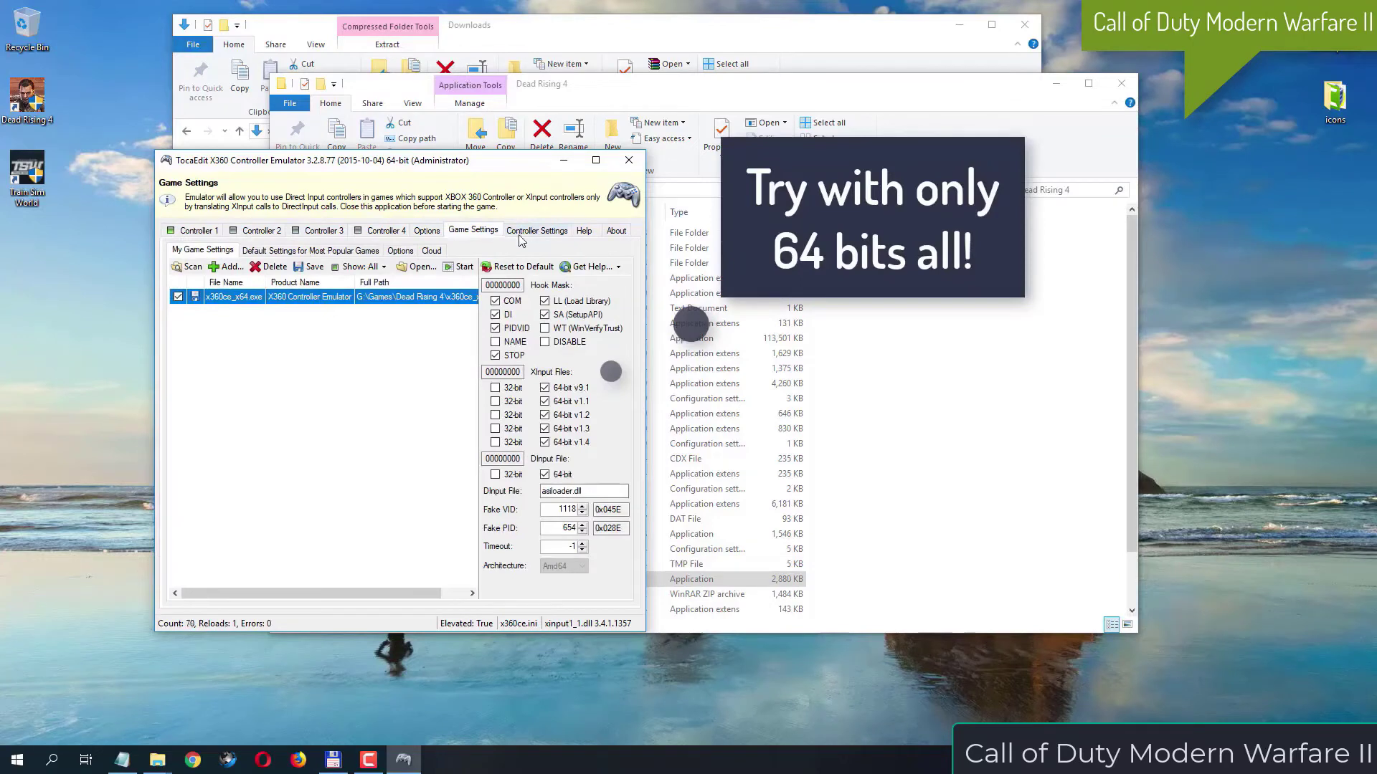
# Clear the STOP, PIDVID, DI, COM, SA and LL hook mask options for x360ce_x64.exe and close the emulator
pyautogui.click(512, 354)
pyautogui.click(512, 329)
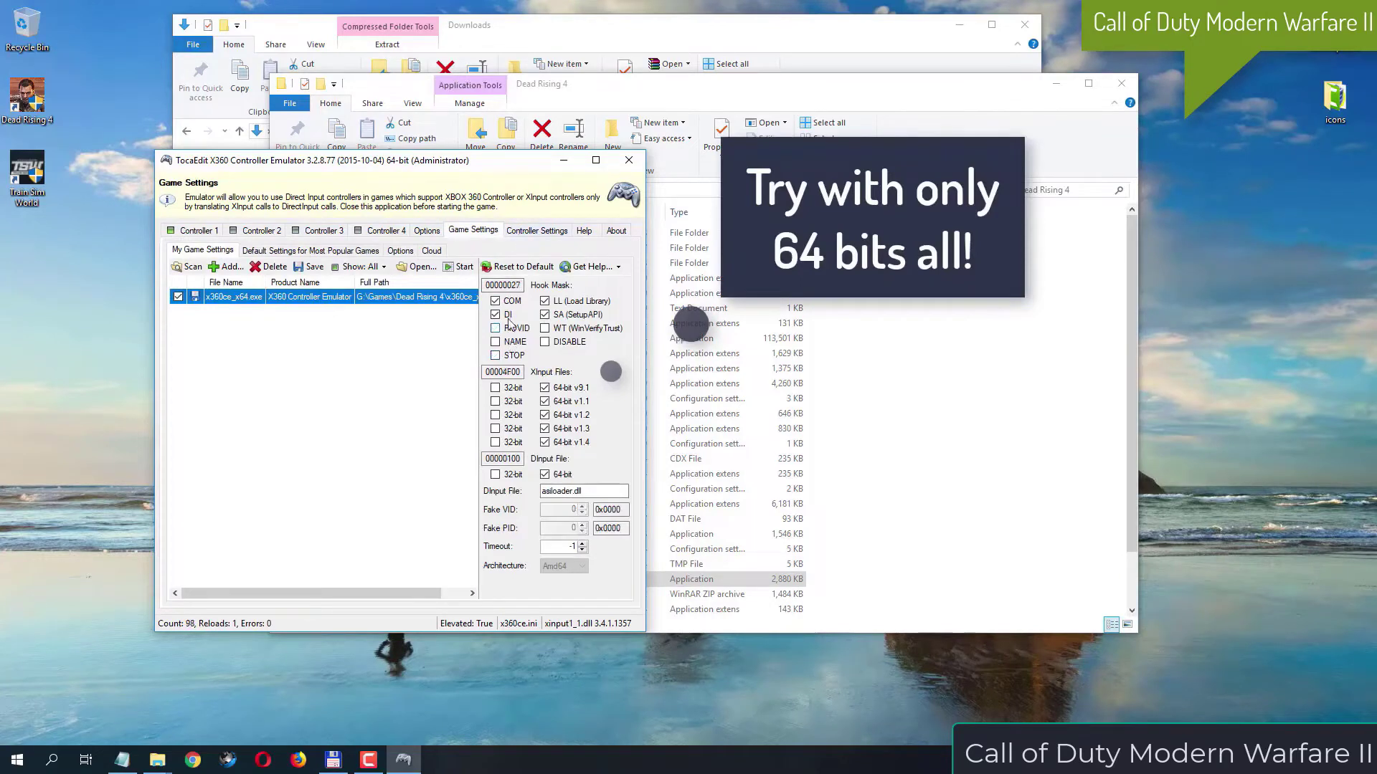
pyautogui.click(511, 315)
pyautogui.click(511, 301)
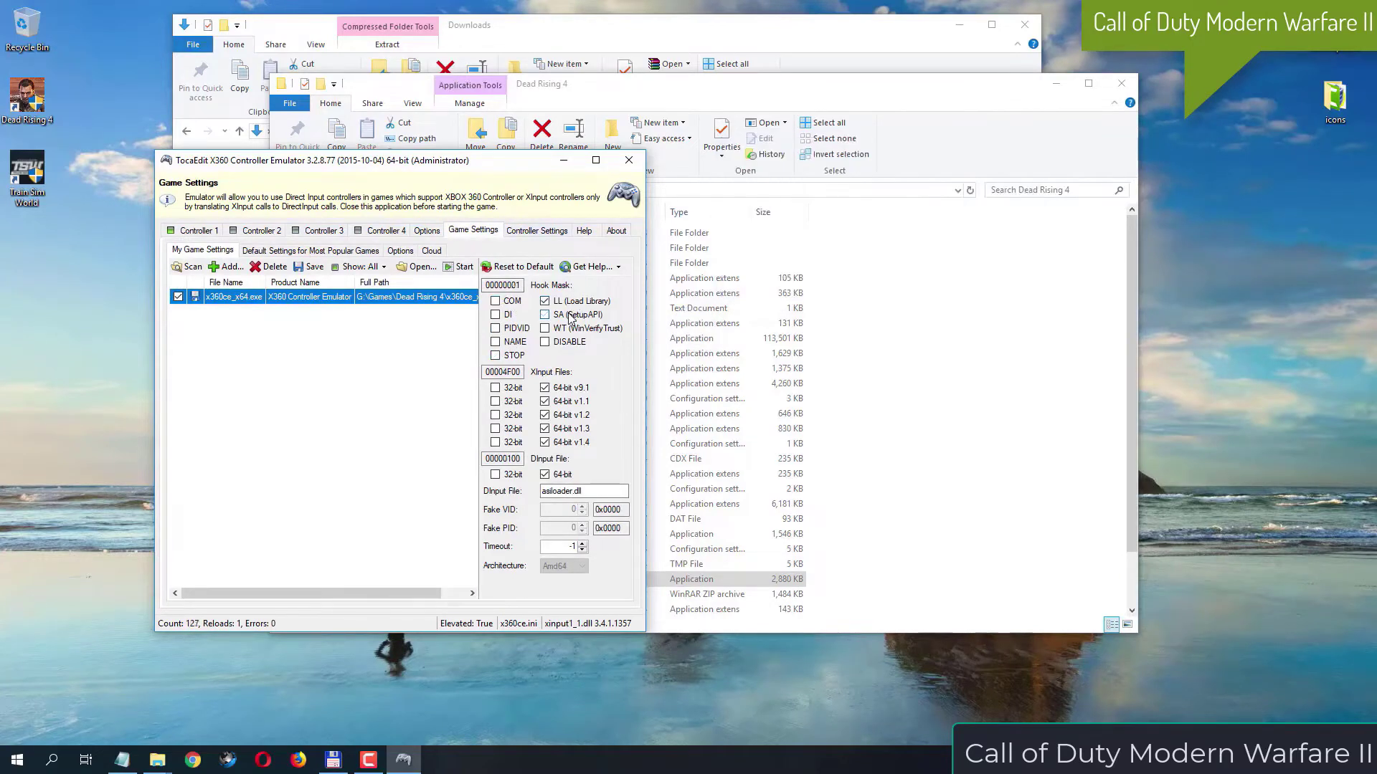
pyautogui.click(571, 311)
pyautogui.click(570, 305)
pyautogui.moveTo(477, 161); pyautogui.dragTo(679, 143)
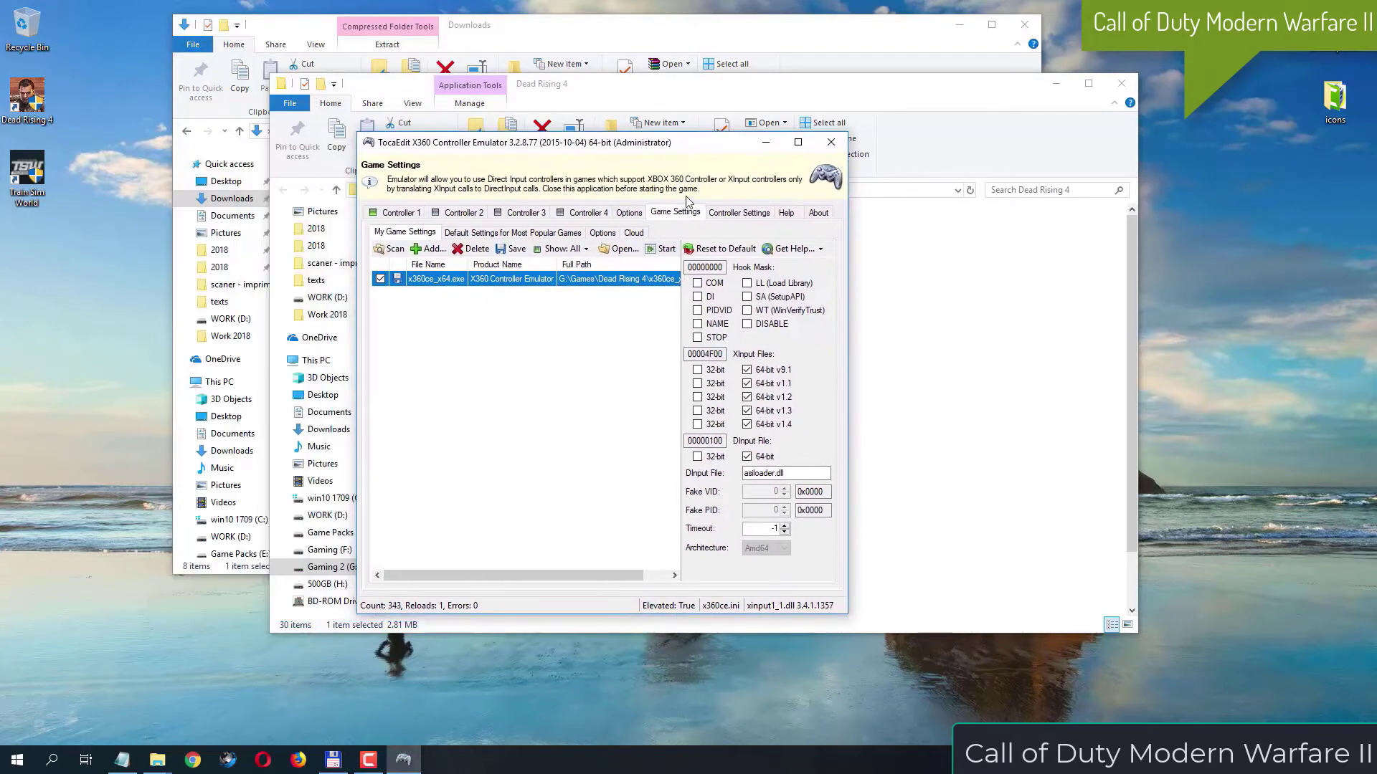
pyautogui.click(831, 142)
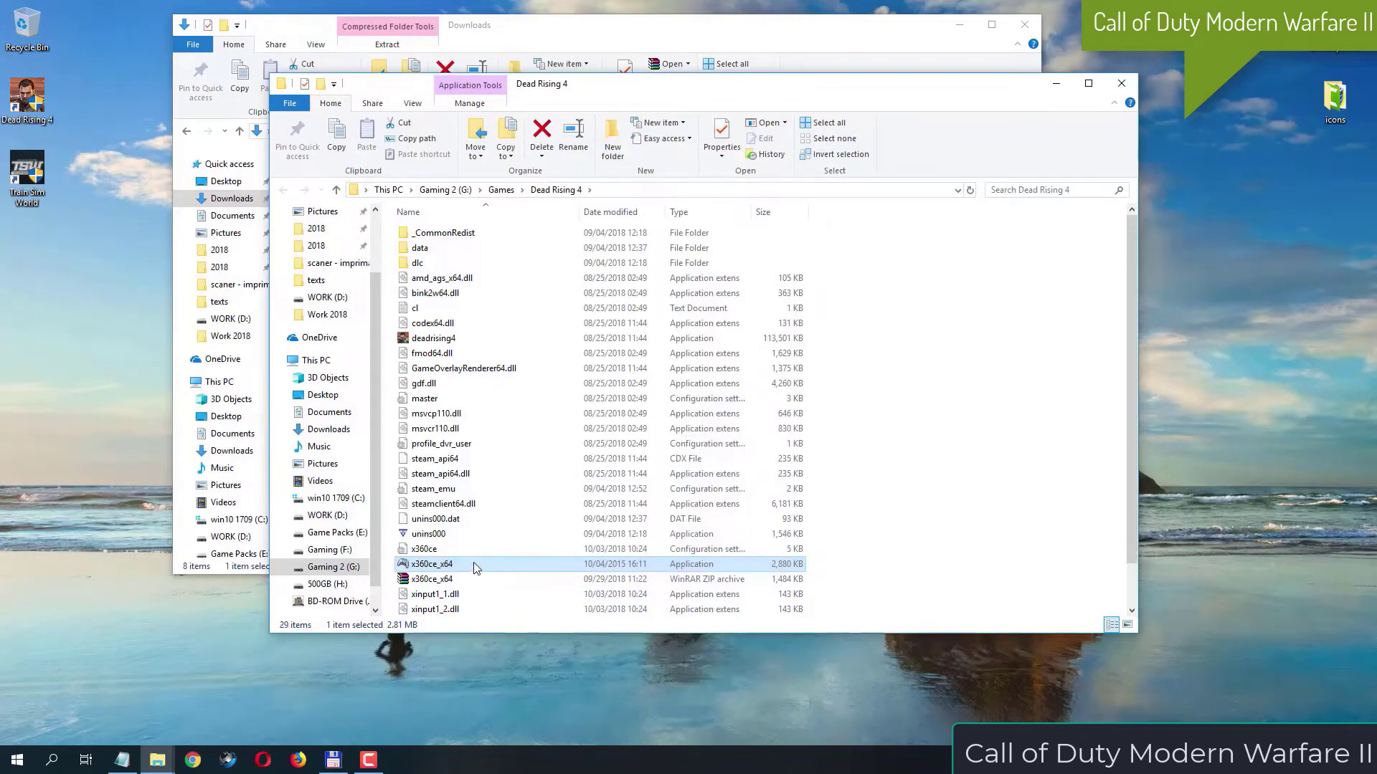
# Restart x360ce_x64 as administrator to test other controller settings
pyautogui.rightClick(473, 566)
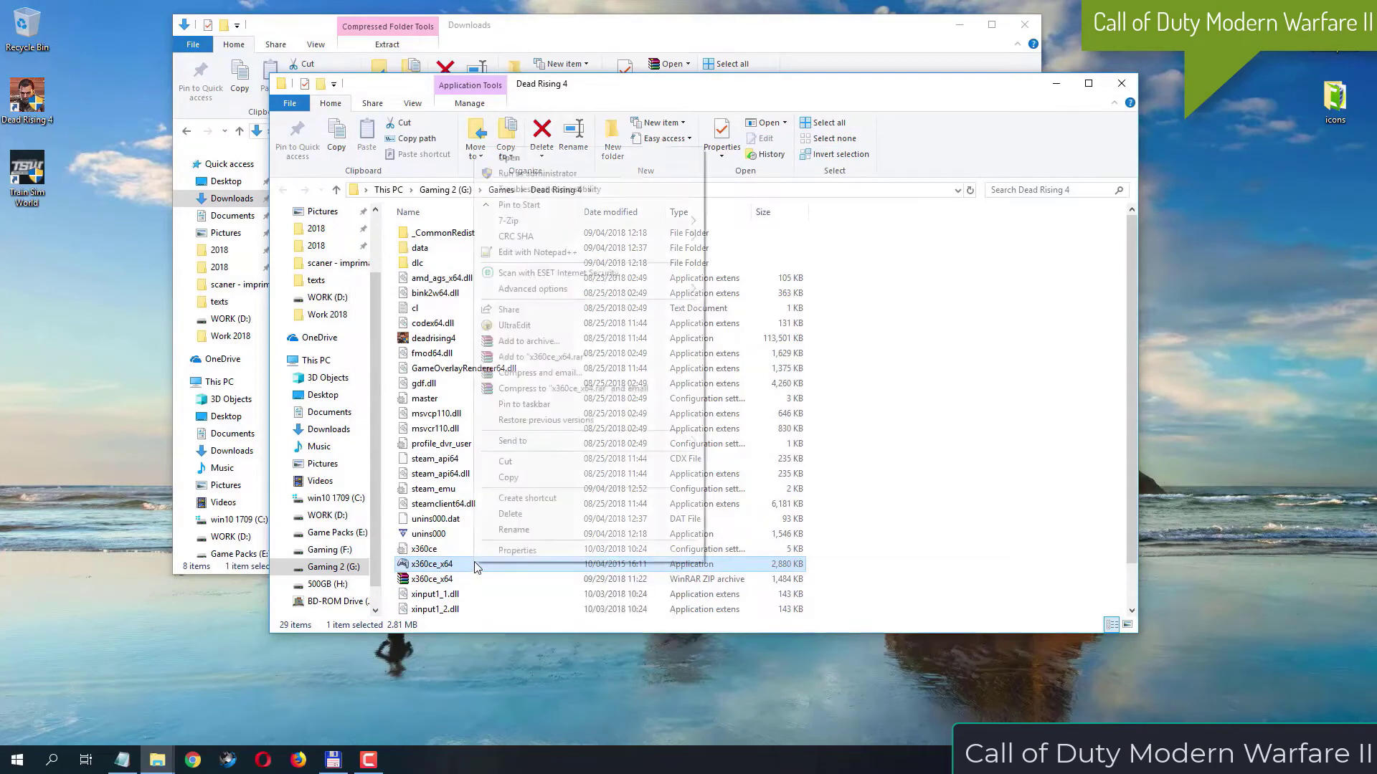
pyautogui.click(639, 173)
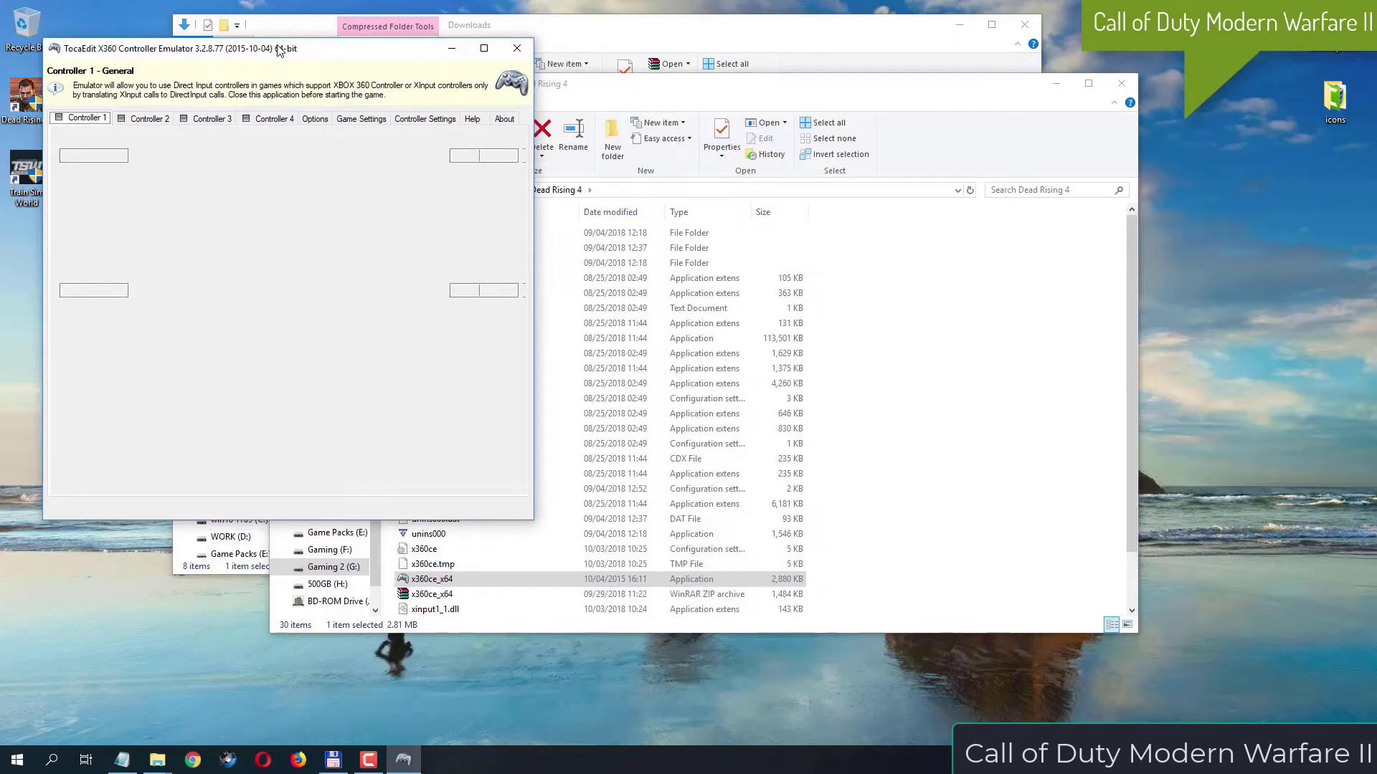
pyautogui.moveTo(279, 49); pyautogui.dragTo(562, 121)
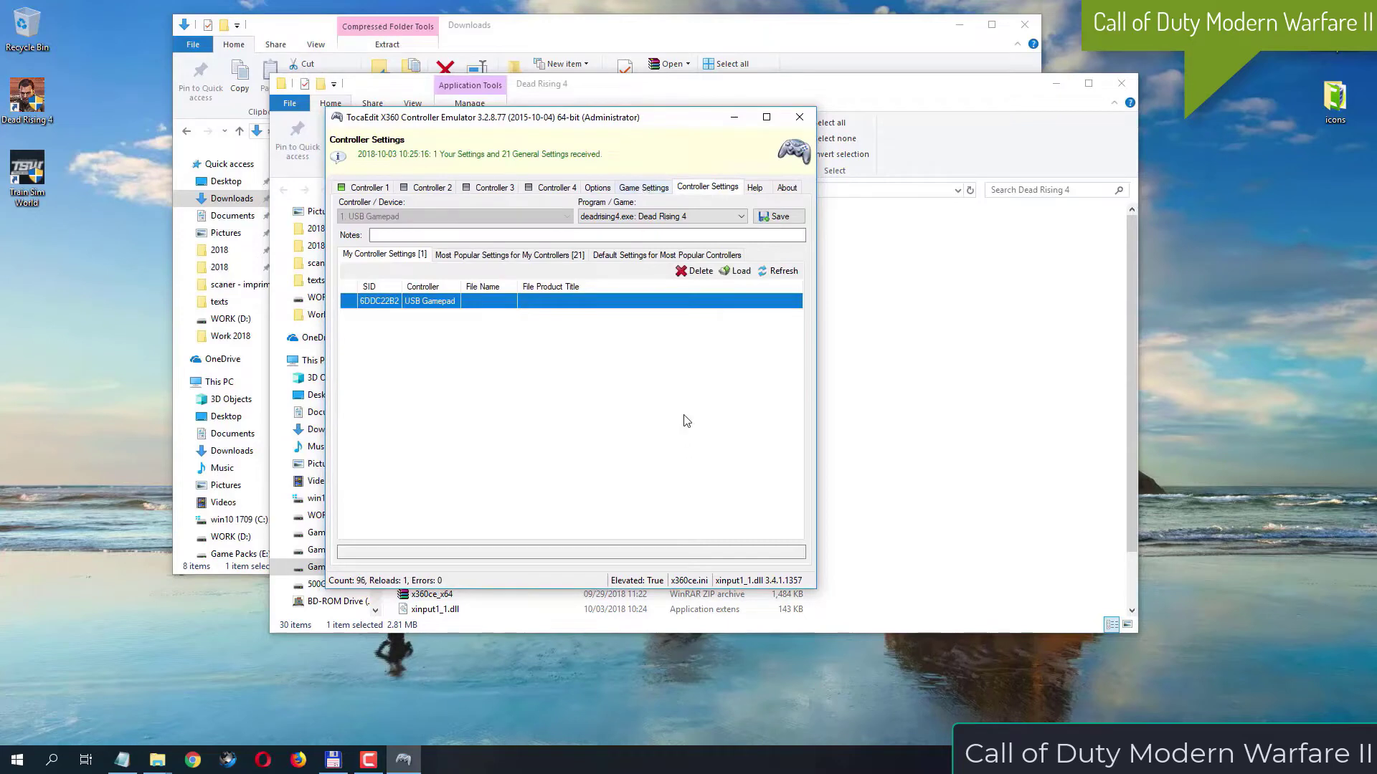
# Load the most popular XBOX 360 Controller for Windows setting for the USB Gamepad and save it for deadrising4.exe
pyautogui.click(744, 217)
pyautogui.click(746, 218)
pyautogui.click(477, 261)
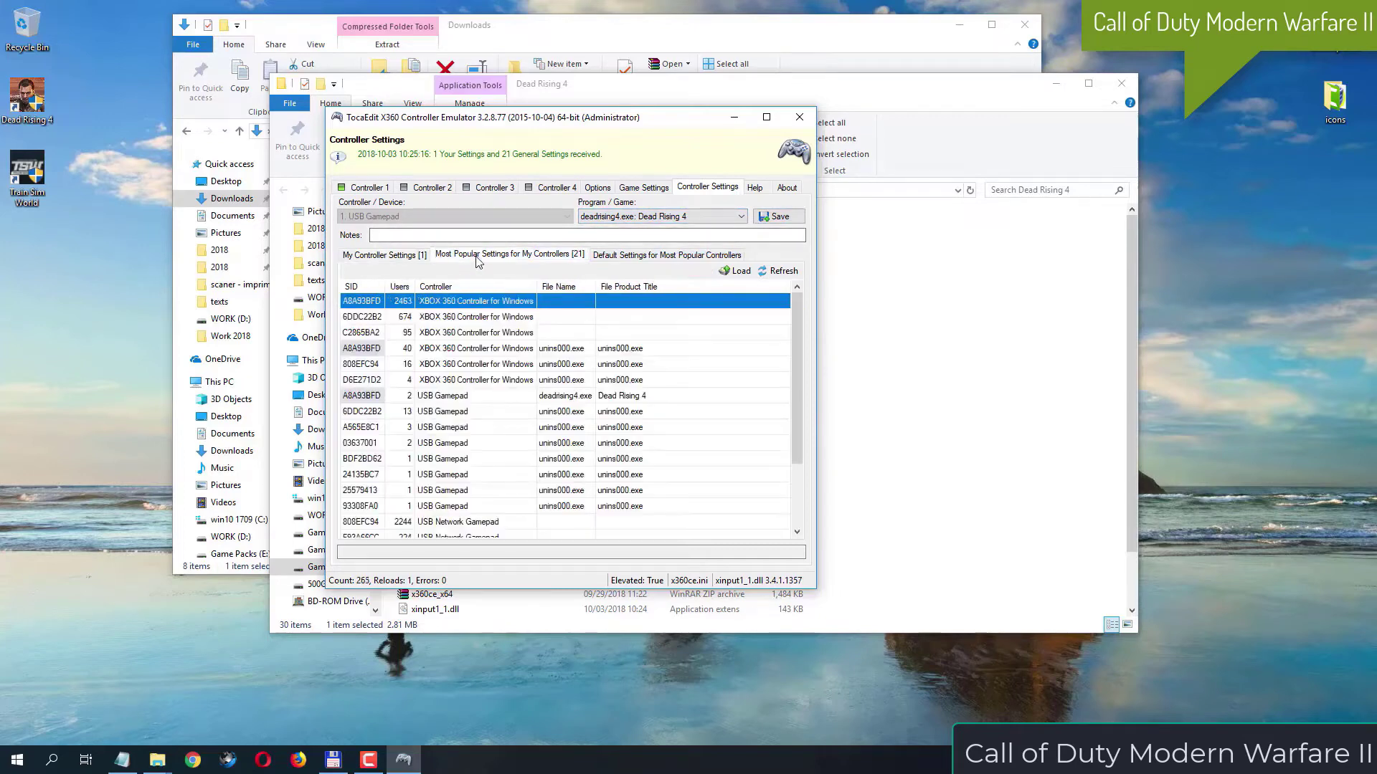
pyautogui.click(626, 259)
pyautogui.click(496, 259)
pyautogui.click(735, 271)
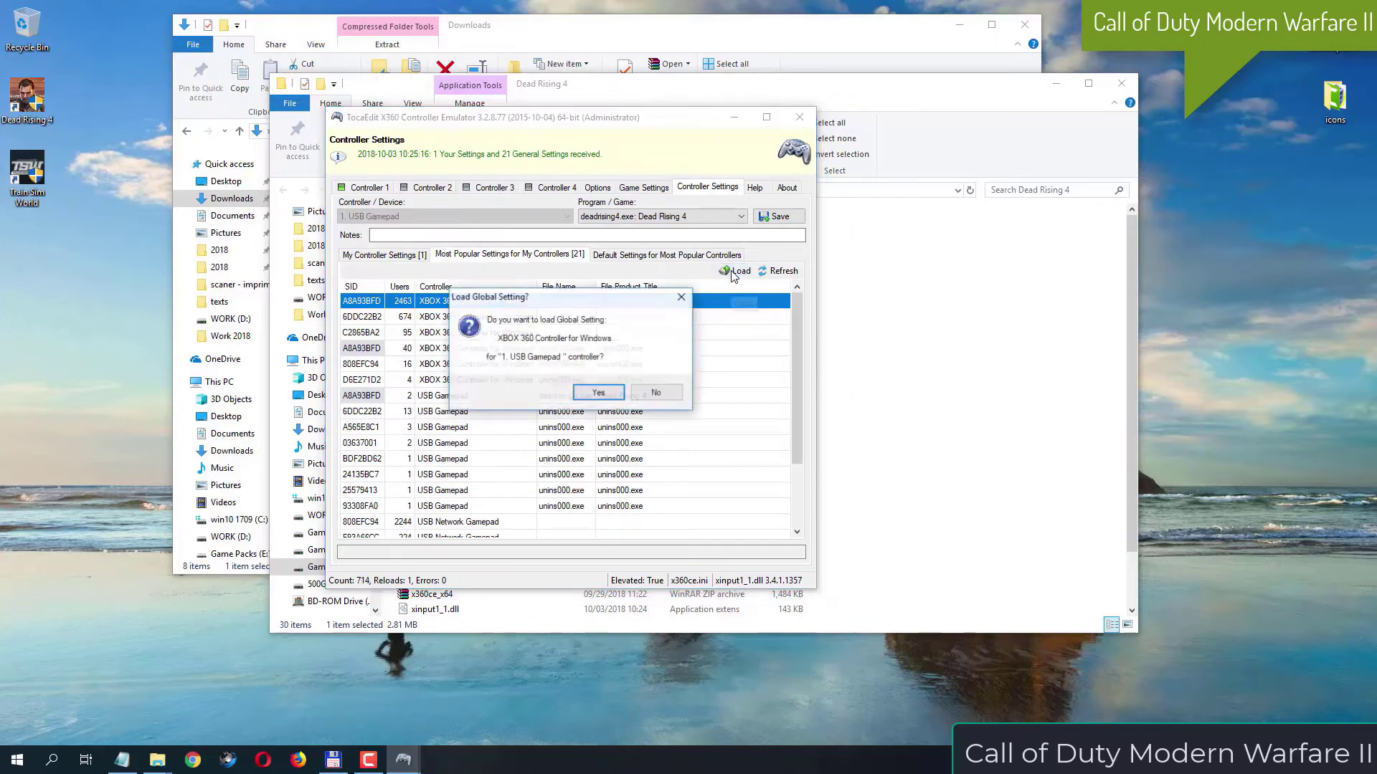
pyautogui.click(598, 393)
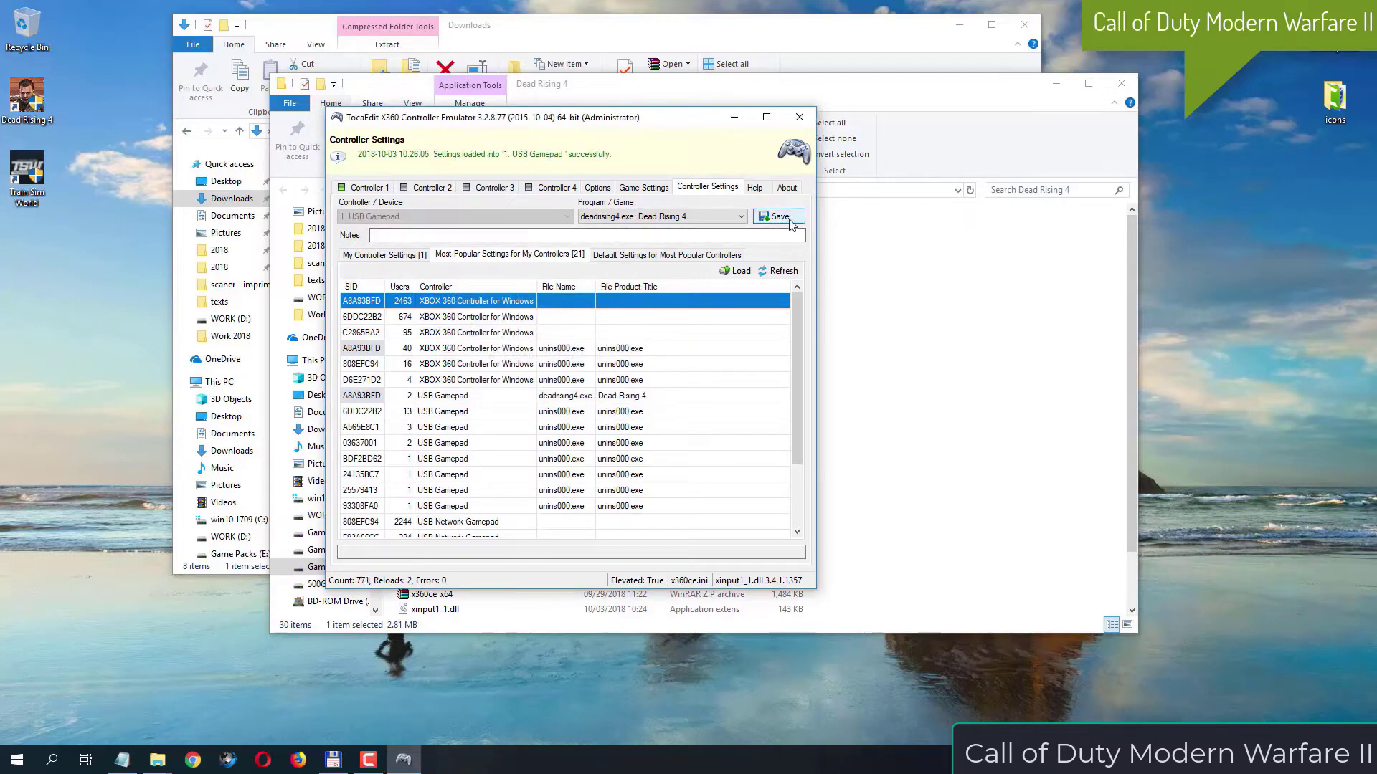
pyautogui.click(792, 223)
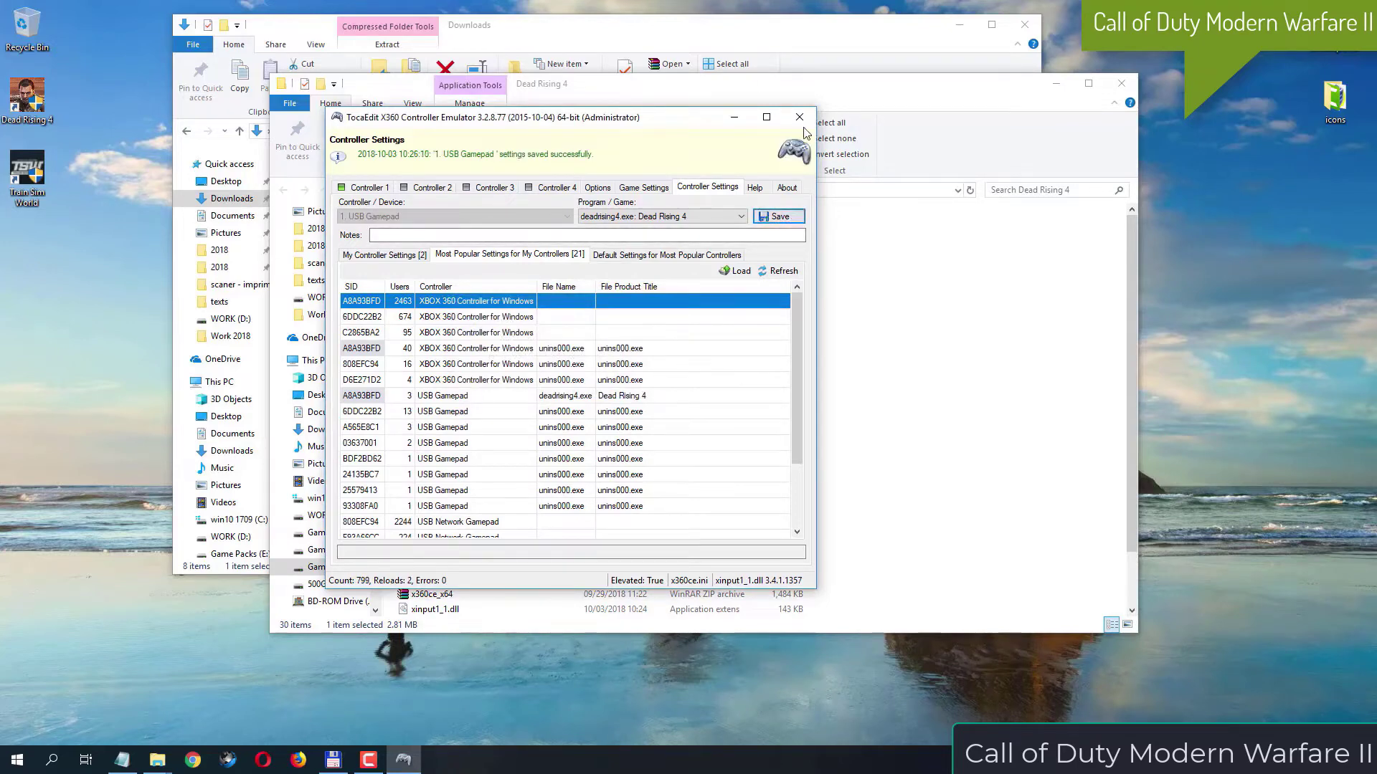
# Restart x360ce_x64 as administrator and reopen Game Settings
pyautogui.click(624, 188)
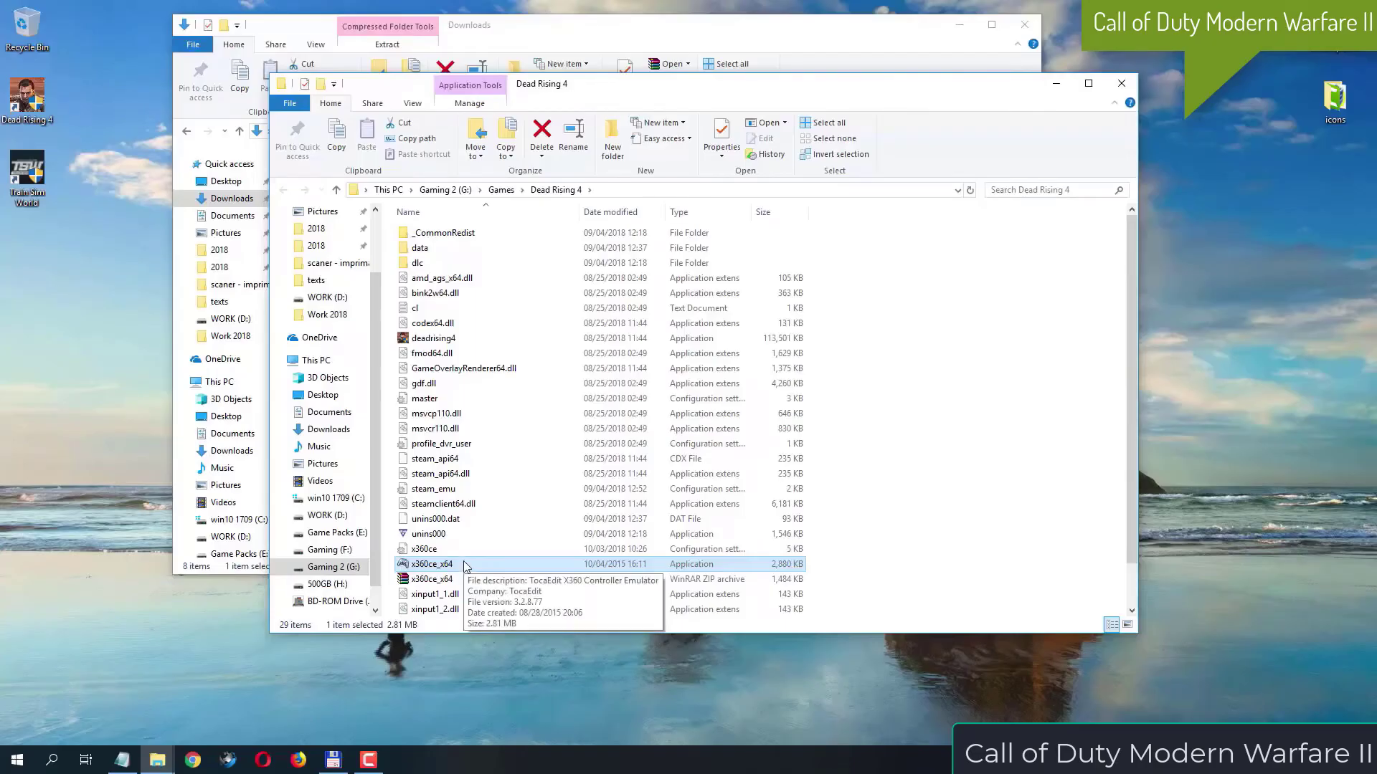
pyautogui.rightClick(464, 565)
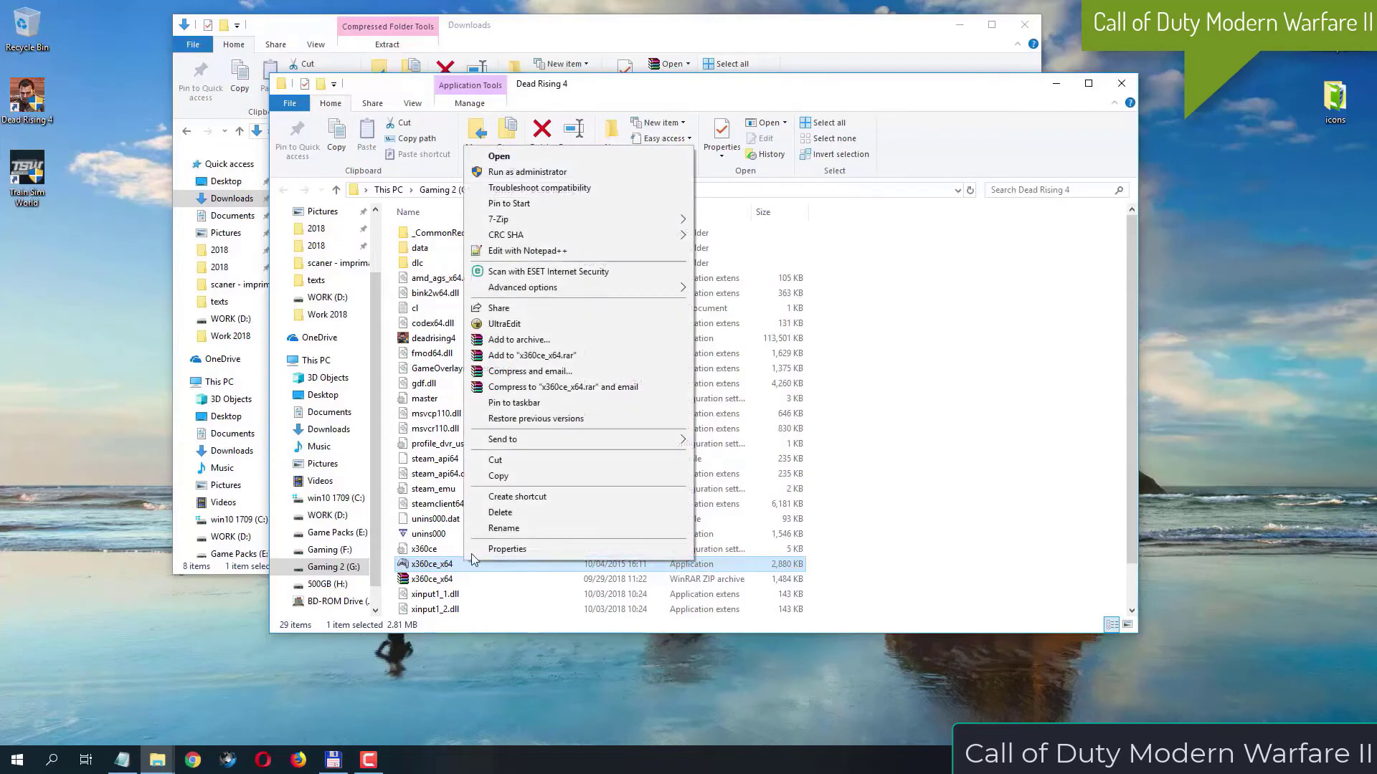
pyautogui.click(545, 173)
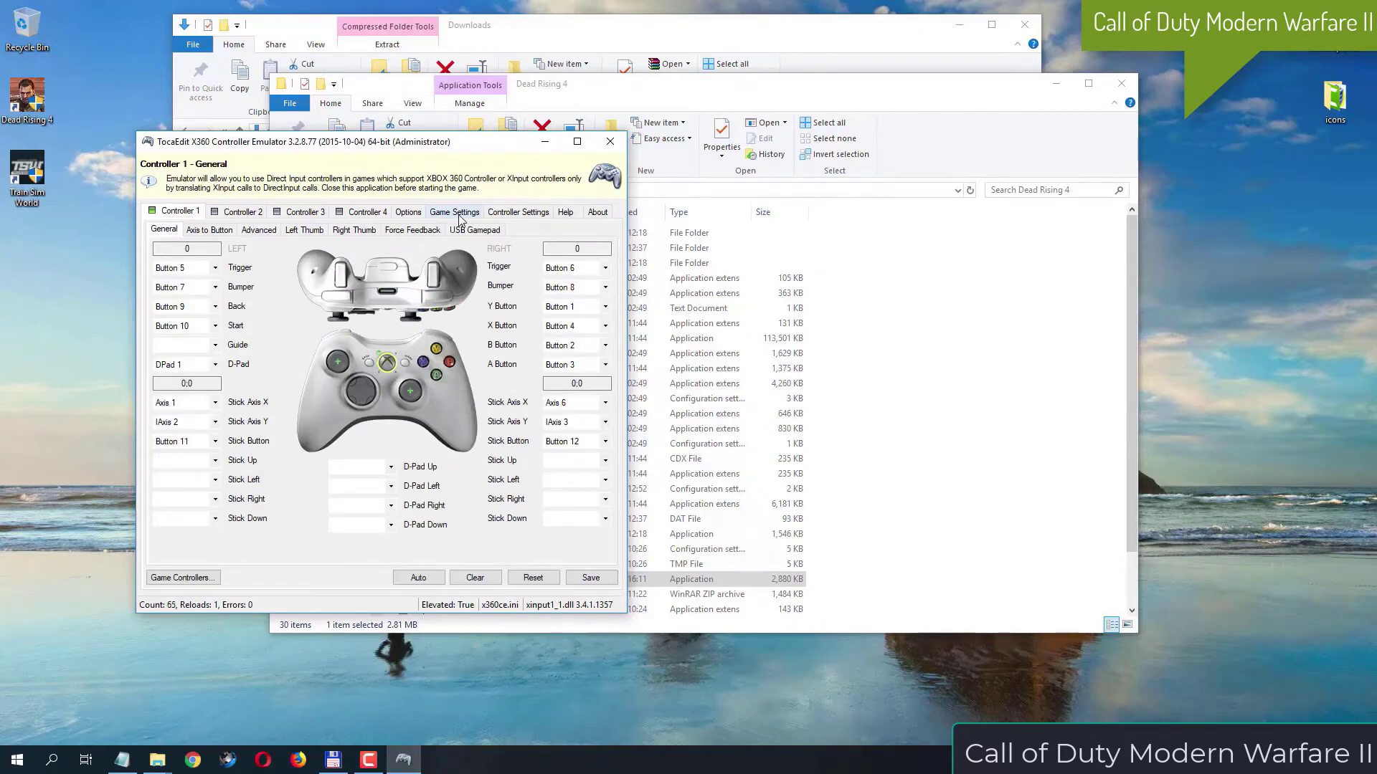
pyautogui.click(459, 215)
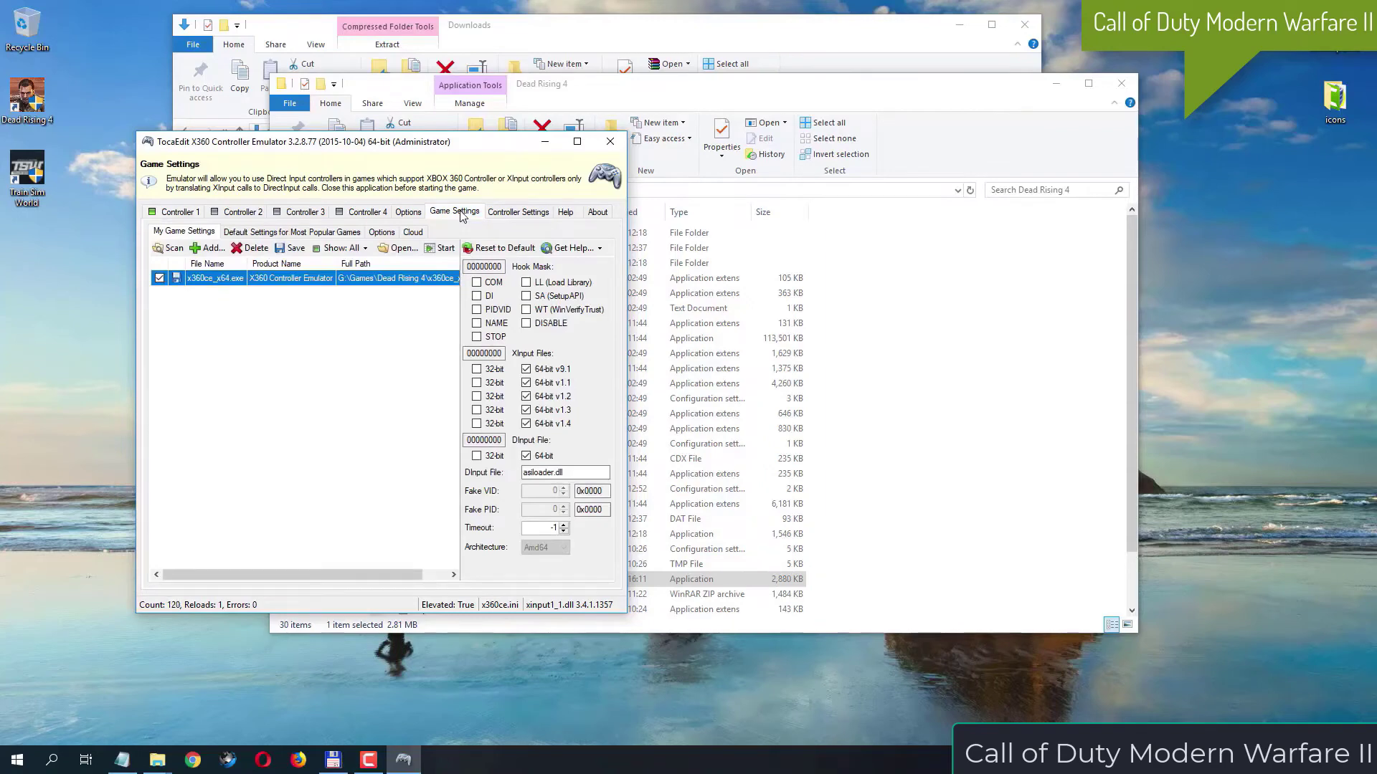
# Switch all five XInput files and the DInput file for x360ce_x64.exe to 32-bit
pyautogui.click(477, 369)
pyautogui.click(476, 383)
pyautogui.click(477, 397)
pyautogui.click(477, 410)
pyautogui.click(477, 424)
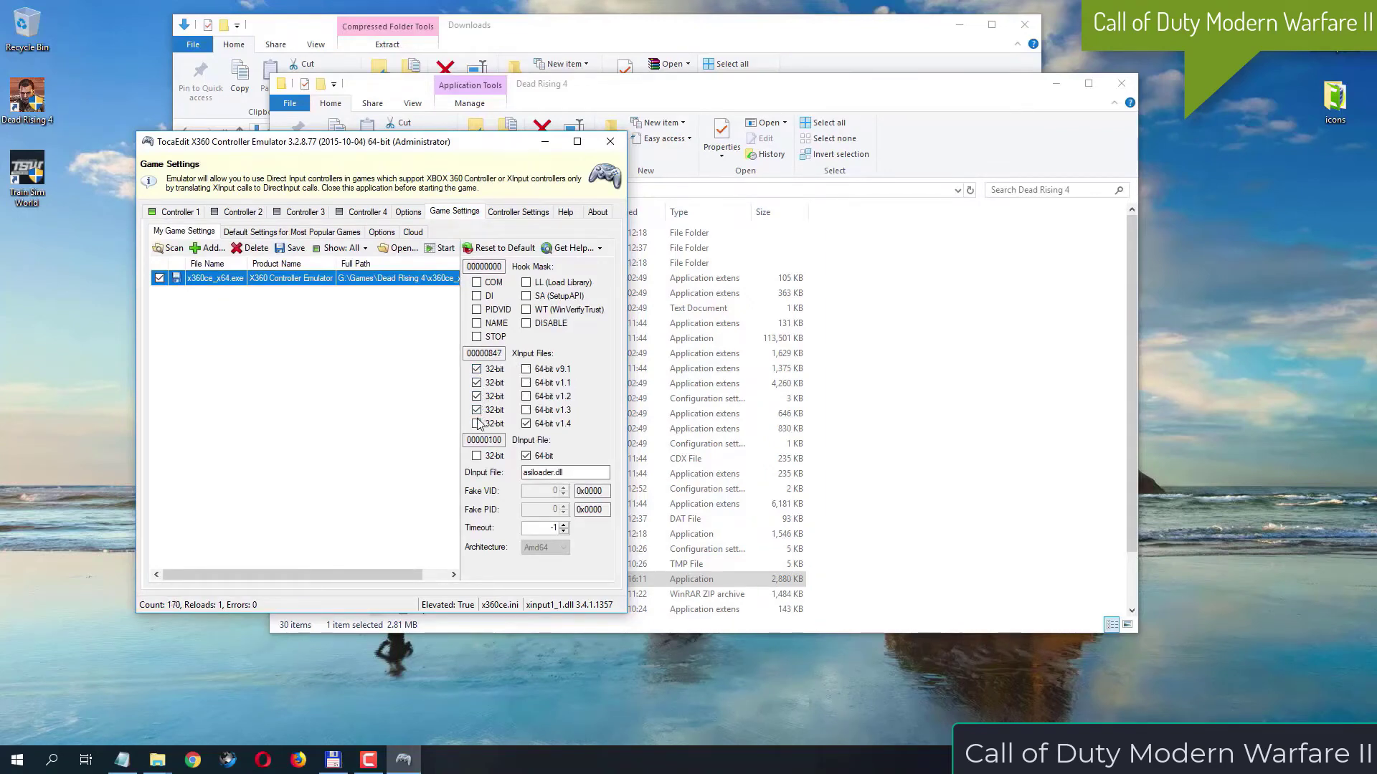
pyautogui.click(484, 459)
# Enable the COM, DI, PIDVID, NAME and LL hook mask options and close the emulator
pyautogui.click(493, 282)
pyautogui.click(489, 296)
pyautogui.click(496, 310)
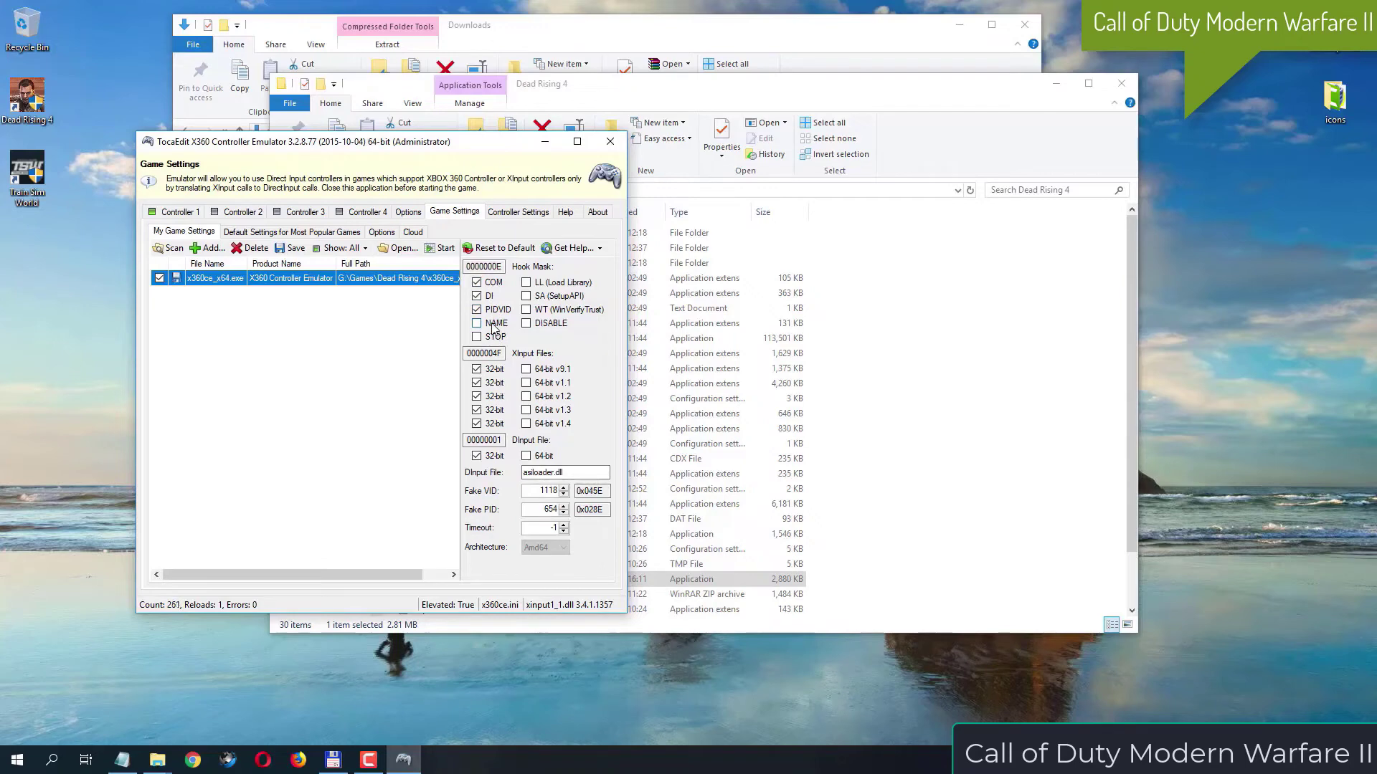
pyautogui.click(493, 324)
pyautogui.click(557, 284)
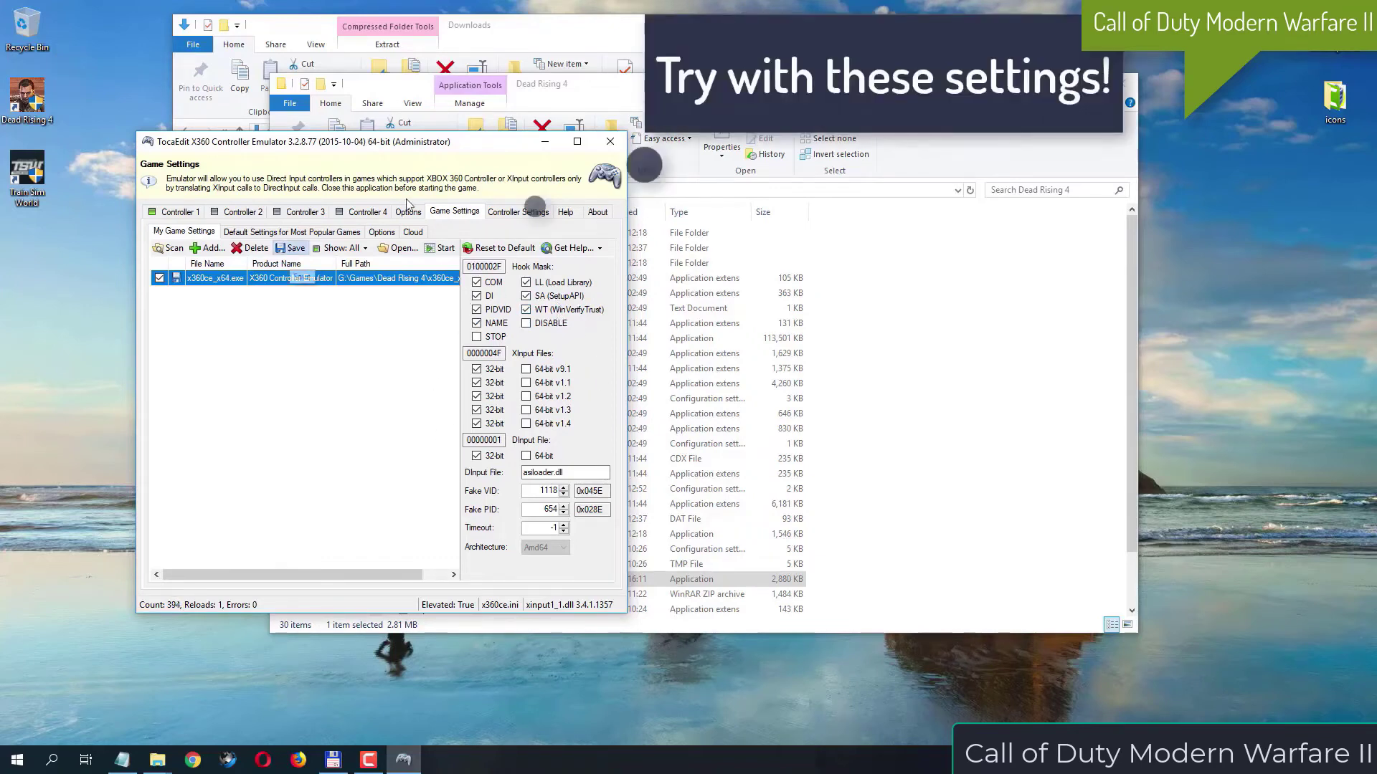
pyautogui.click(613, 149)
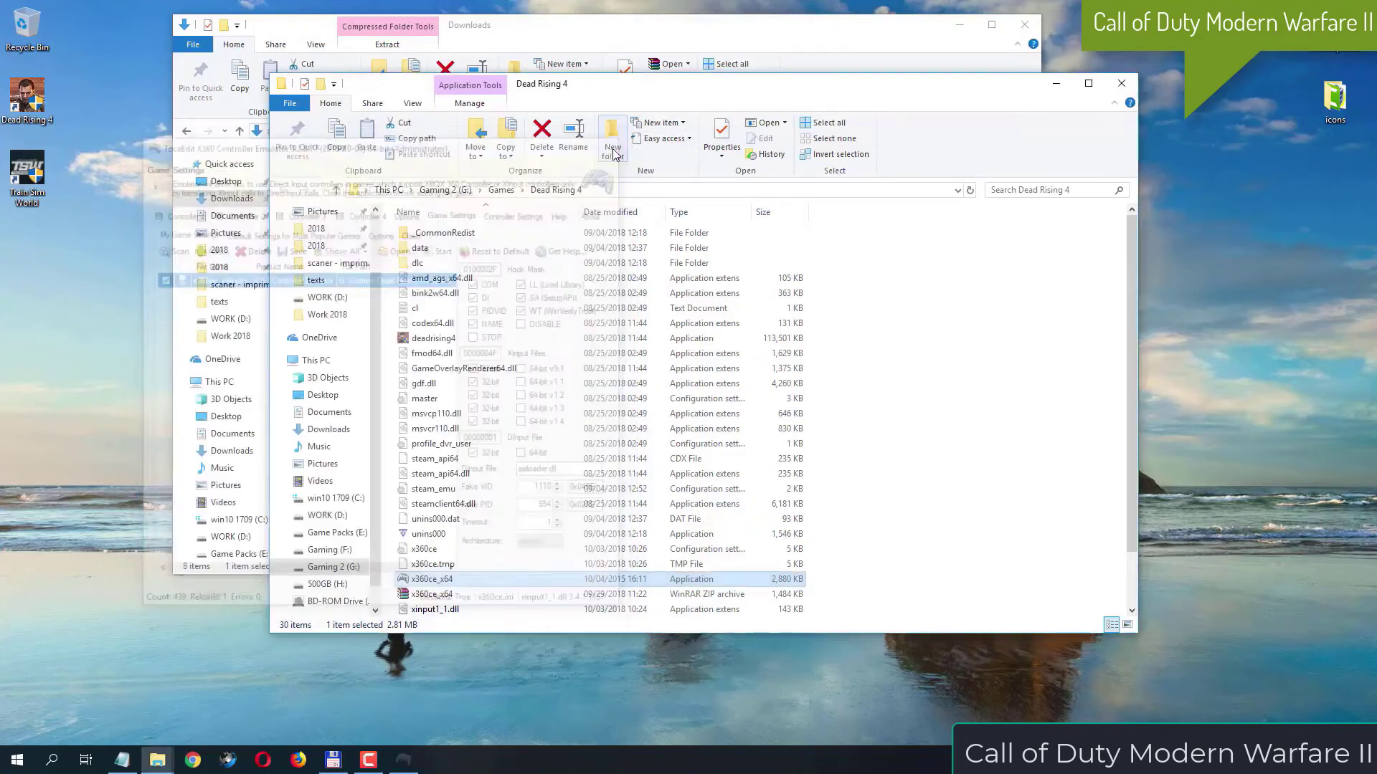